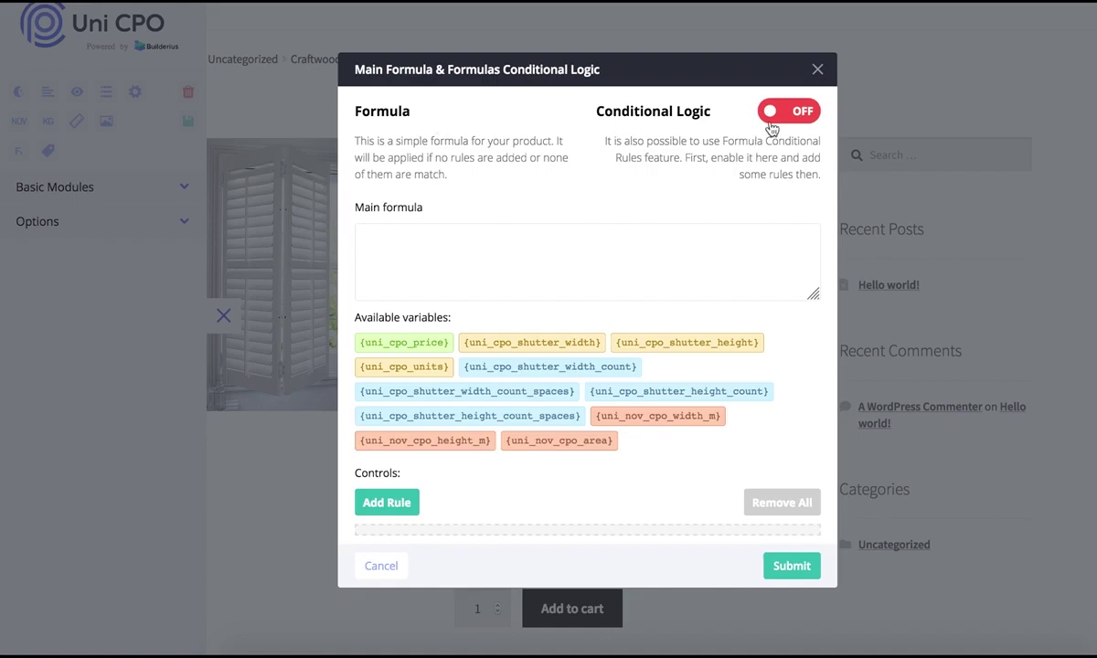
Add a new rule whose first condition is {uni_nov_cpo_area} greater or equal 0.001.
{"action": "left_click", "coordinate": [402, 502]}
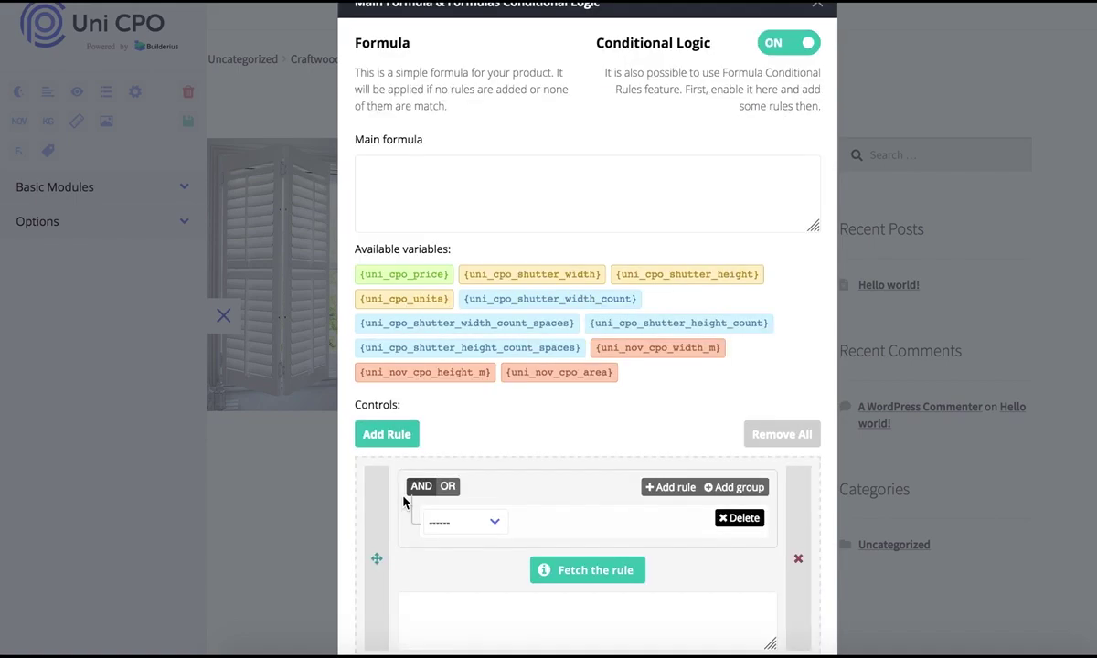
{"action": "scroll", "coordinate": [558, 441], "scroll_direction": "down", "scroll_amount": 3}
{"action": "left_click", "coordinate": [488, 466]}
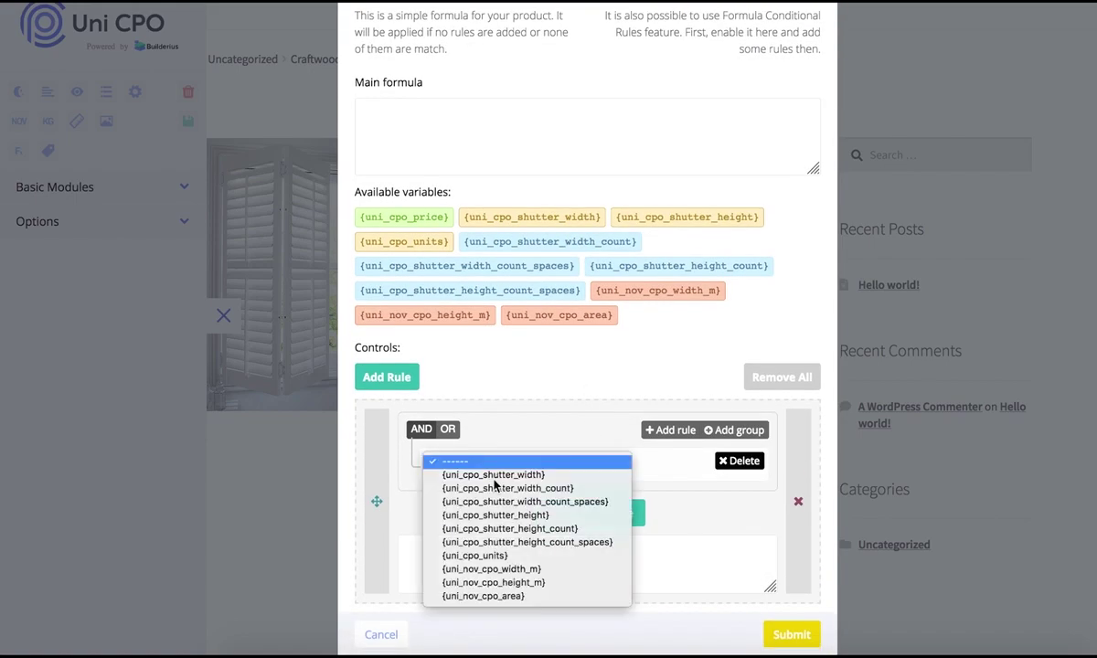
{"action": "left_click", "coordinate": [531, 595]}
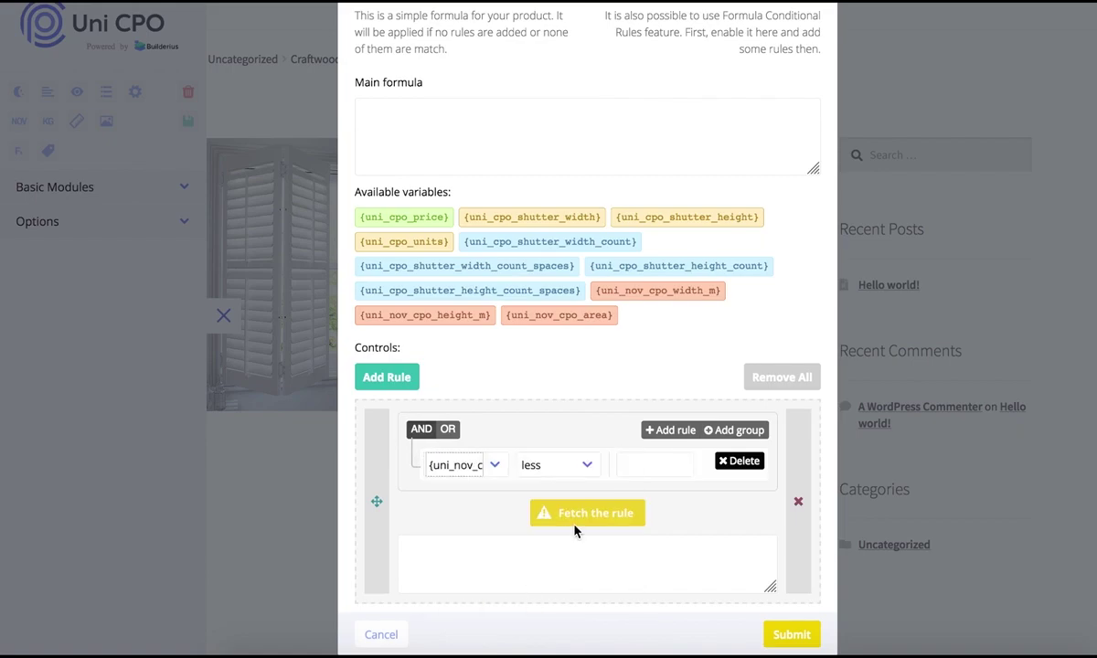
{"action": "left_click", "coordinate": [589, 467]}
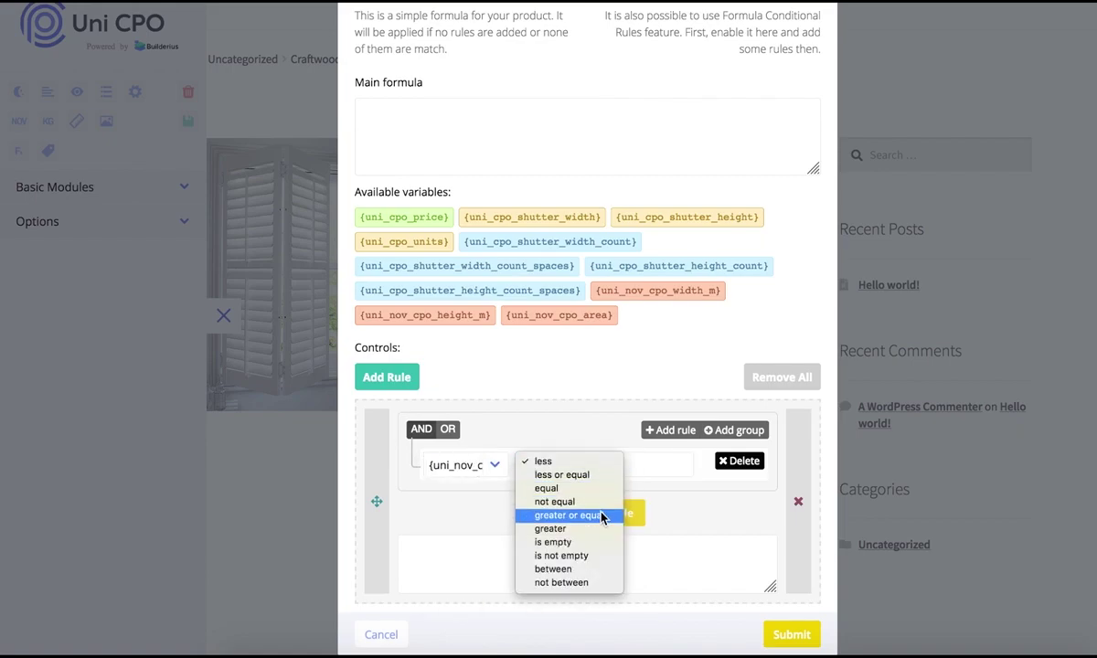
{"action": "left_click", "coordinate": [569, 515]}
{"action": "left_click", "coordinate": [645, 466]}
{"action": "type", "text": "0.001"}
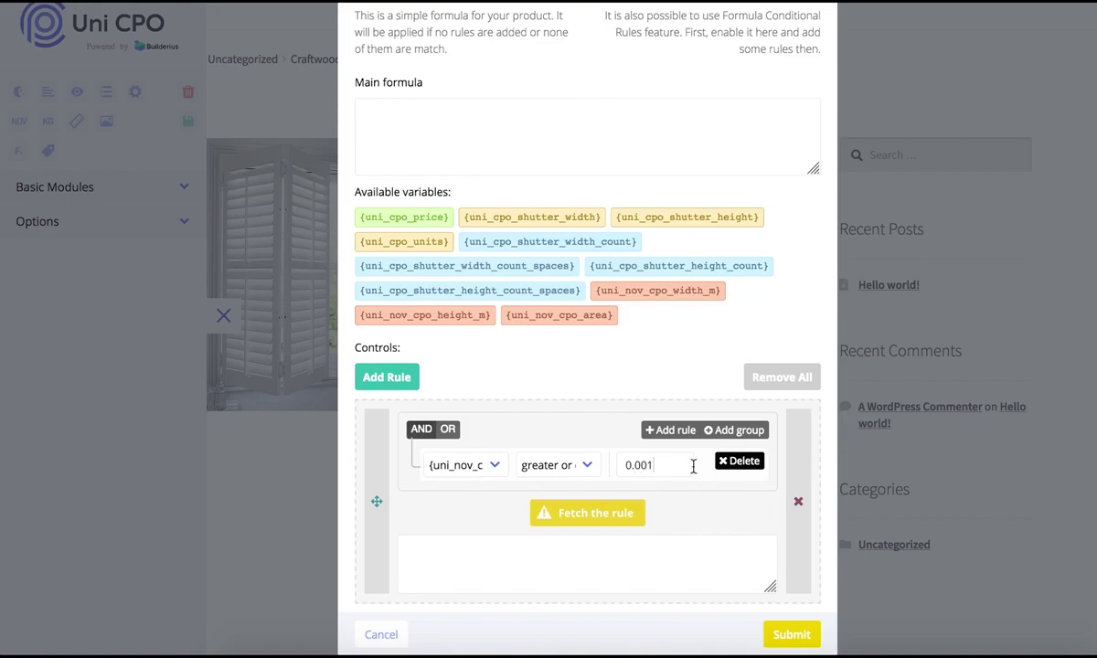
Add a second condition, {uni_nov_cpo_area} less or equal 5.999, and fetch the rule.
{"action": "left_click", "coordinate": [672, 430]}
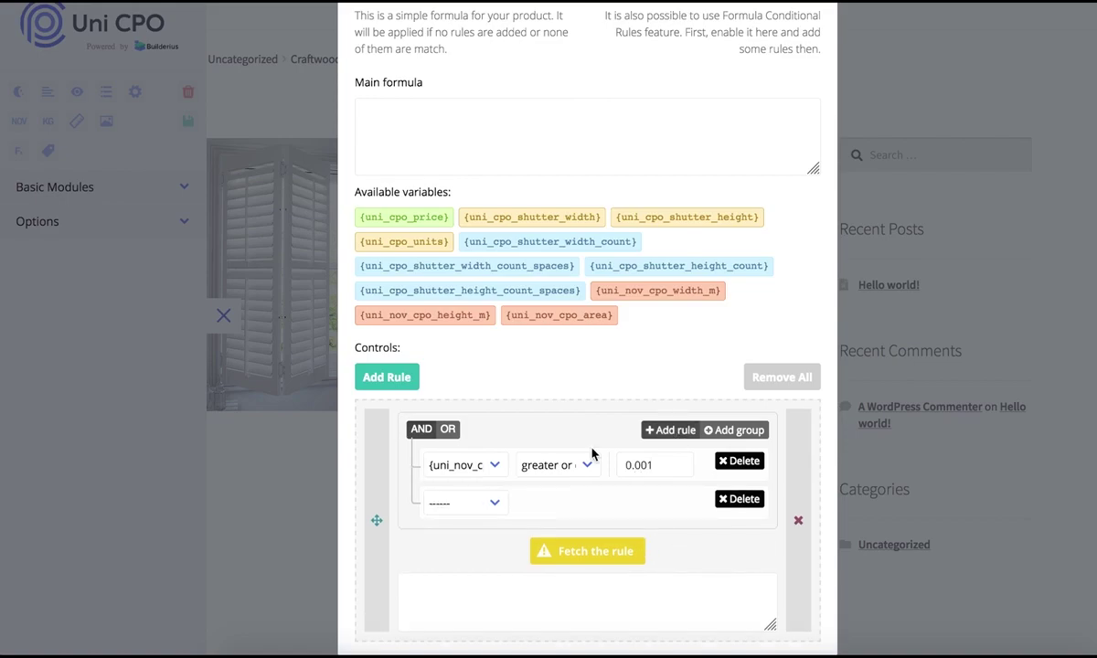
{"action": "left_click", "coordinate": [498, 501]}
{"action": "left_click", "coordinate": [483, 634]}
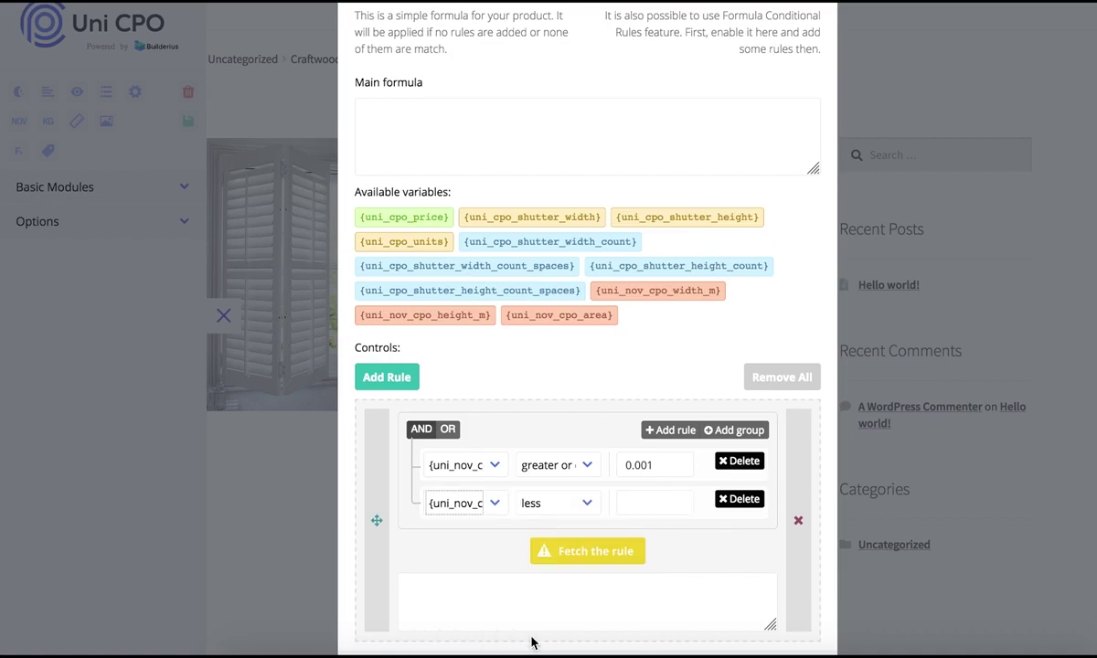
{"action": "left_click", "coordinate": [582, 503]}
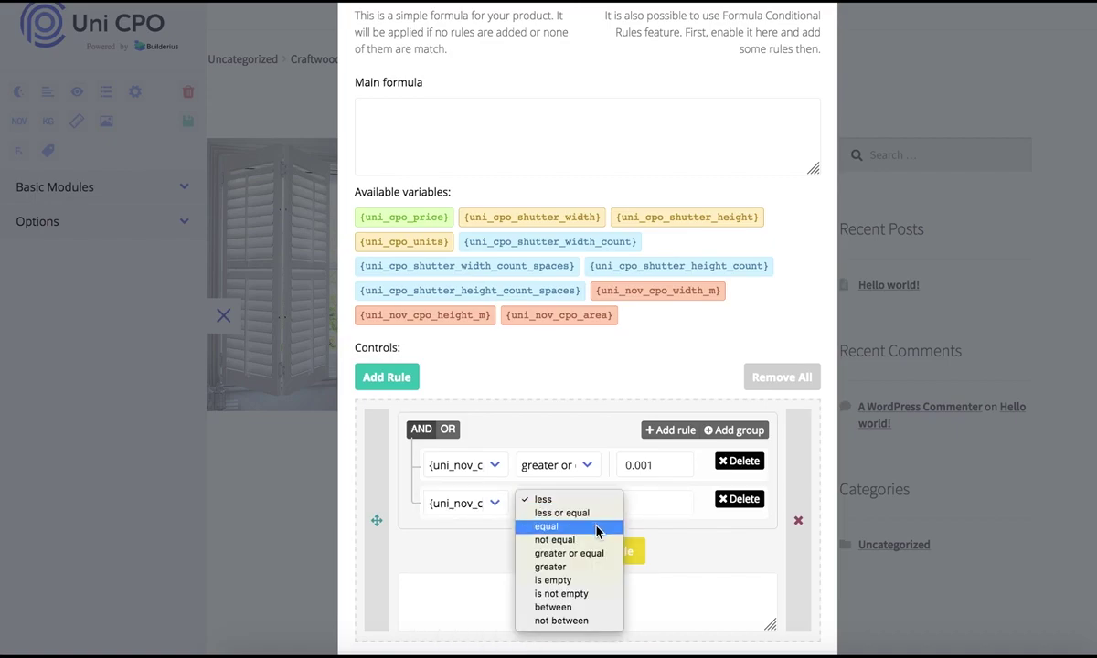
{"action": "left_click", "coordinate": [592, 513]}
{"action": "left_click", "coordinate": [655, 505]}
{"action": "type", "text": "5.999"}
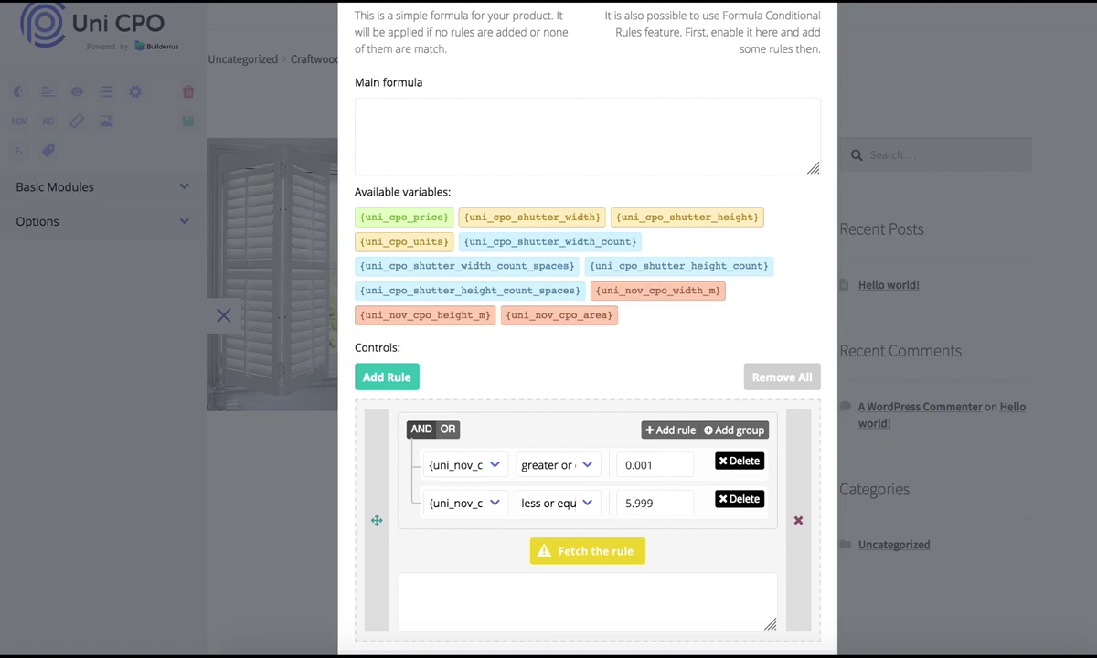
{"action": "left_click", "coordinate": [625, 558]}
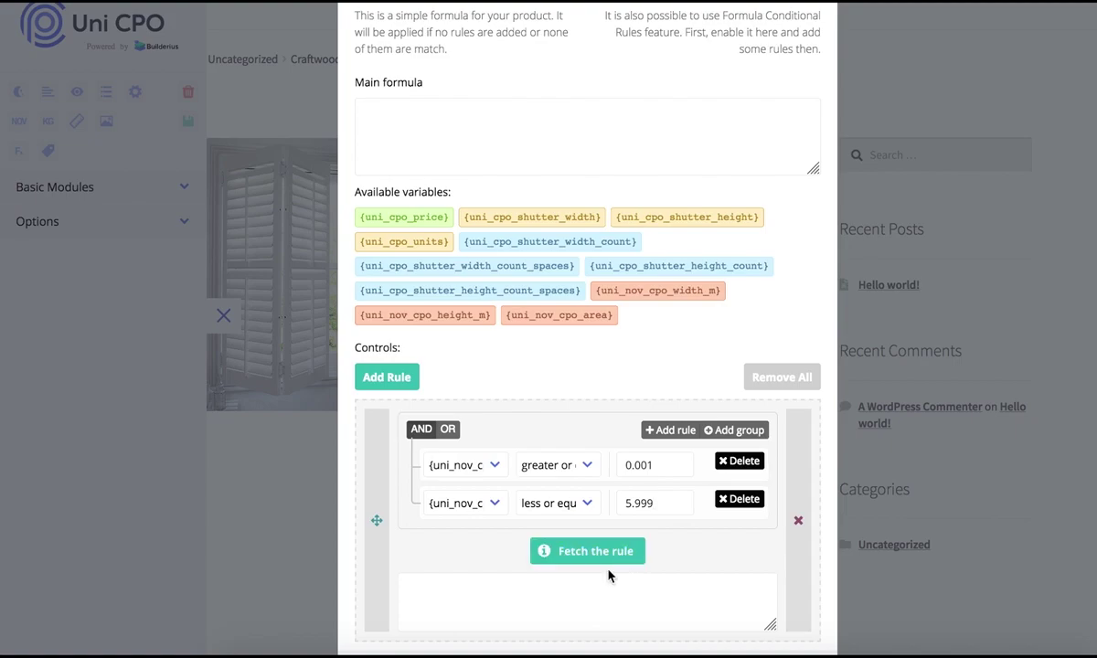
Enter the rule's price formula {uni_nov_cpo_area}*190.
{"action": "left_click", "coordinate": [595, 586]}
{"action": "left_click", "coordinate": [585, 322]}
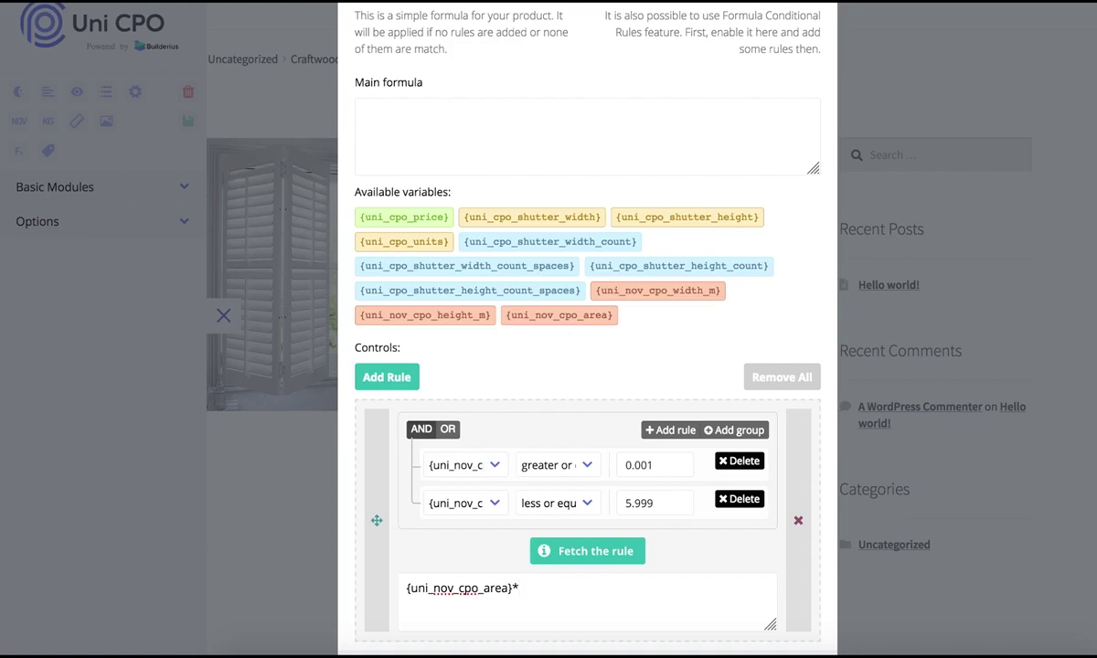
{"action": "type", "text": "*190"}
Add a second rule with the condition {uni_nov_cpo_area} greater or equal 6.
{"action": "left_click", "coordinate": [416, 379]}
{"action": "scroll", "coordinate": [568, 360], "scroll_direction": "down", "scroll_amount": 5}
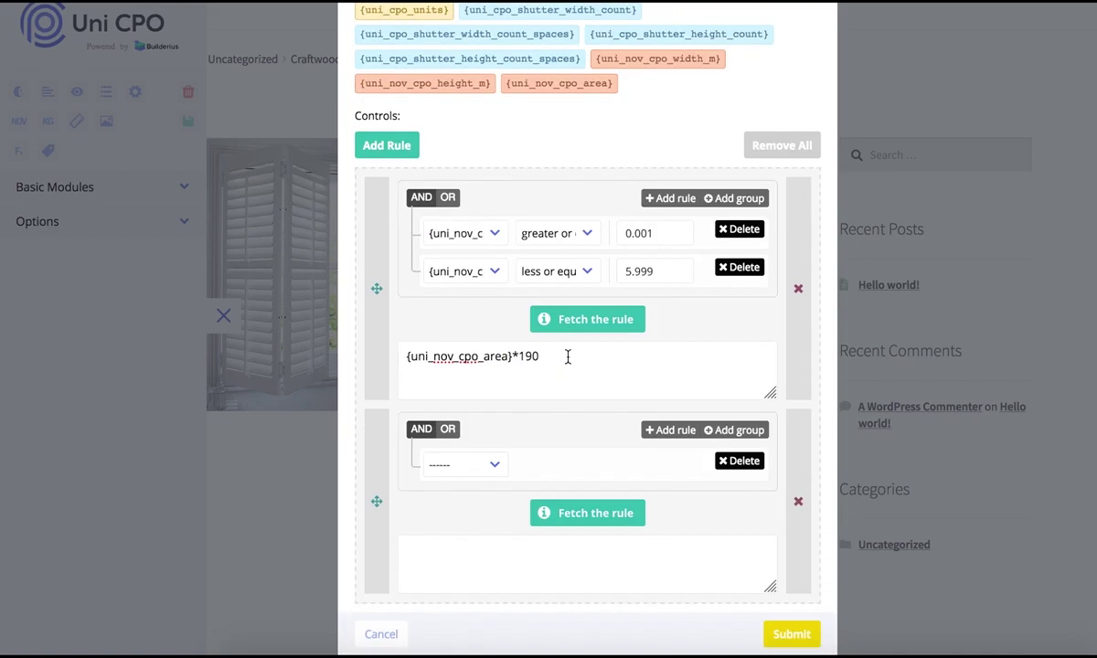
{"action": "left_click", "coordinate": [494, 466]}
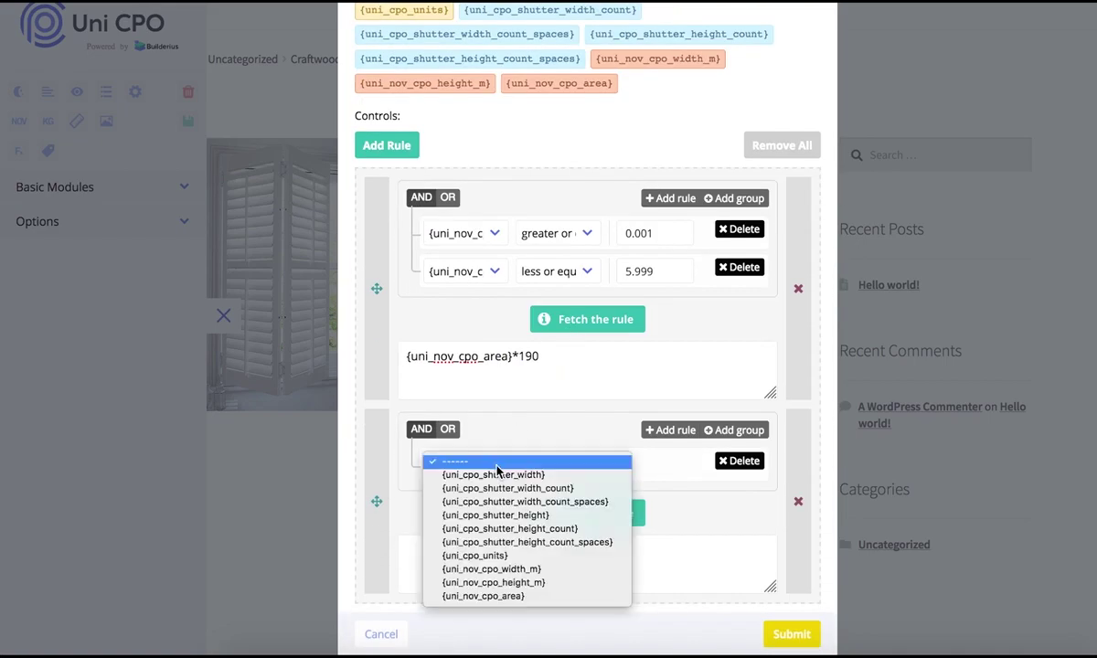
{"action": "left_click", "coordinate": [546, 597]}
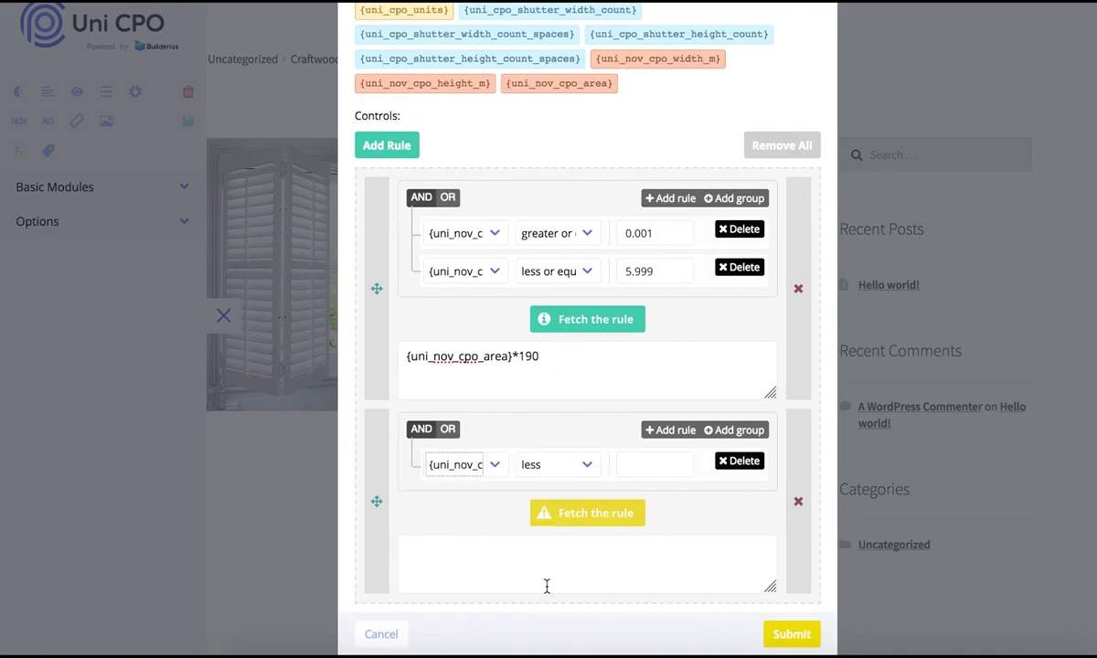
{"action": "left_click", "coordinate": [591, 468]}
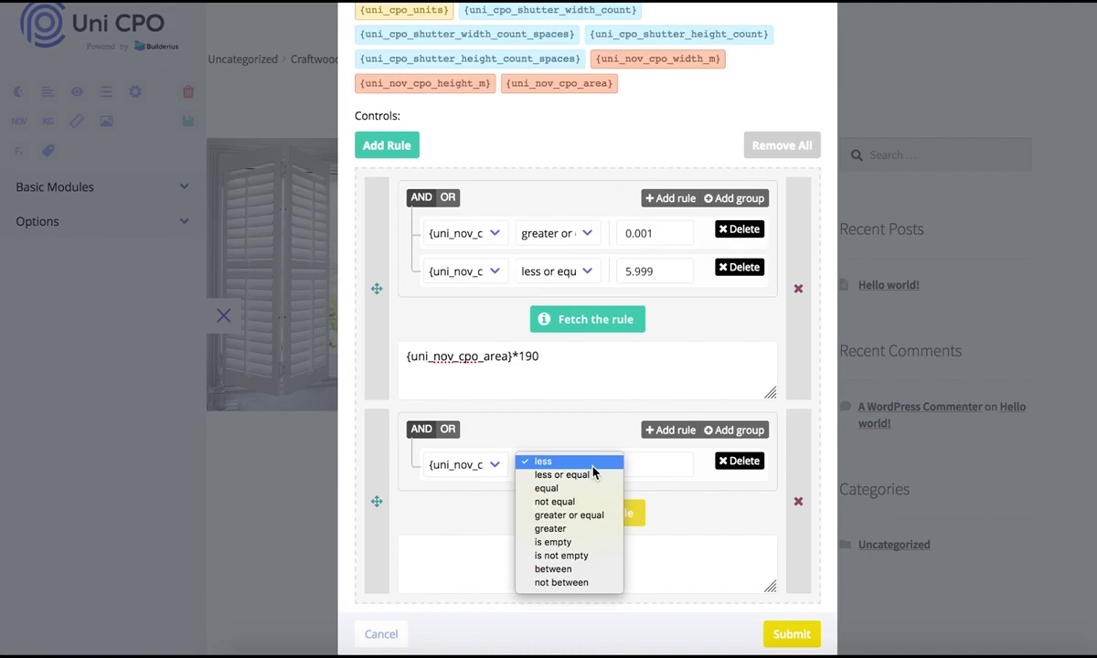
{"action": "left_click", "coordinate": [595, 516]}
{"action": "left_click", "coordinate": [652, 468]}
{"action": "type", "text": "6"}
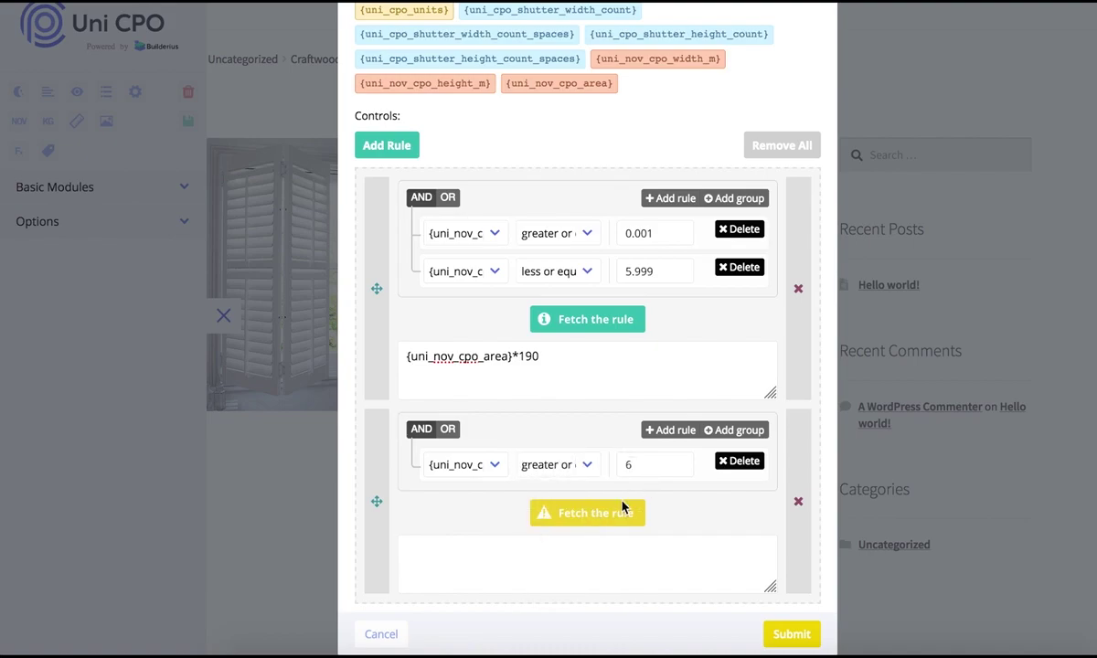
Add the condition {uni_nov_cpo_area} less or equal 14.999 and fetch the rule.
{"action": "left_click", "coordinate": [665, 430]}
{"action": "left_click", "coordinate": [502, 505]}
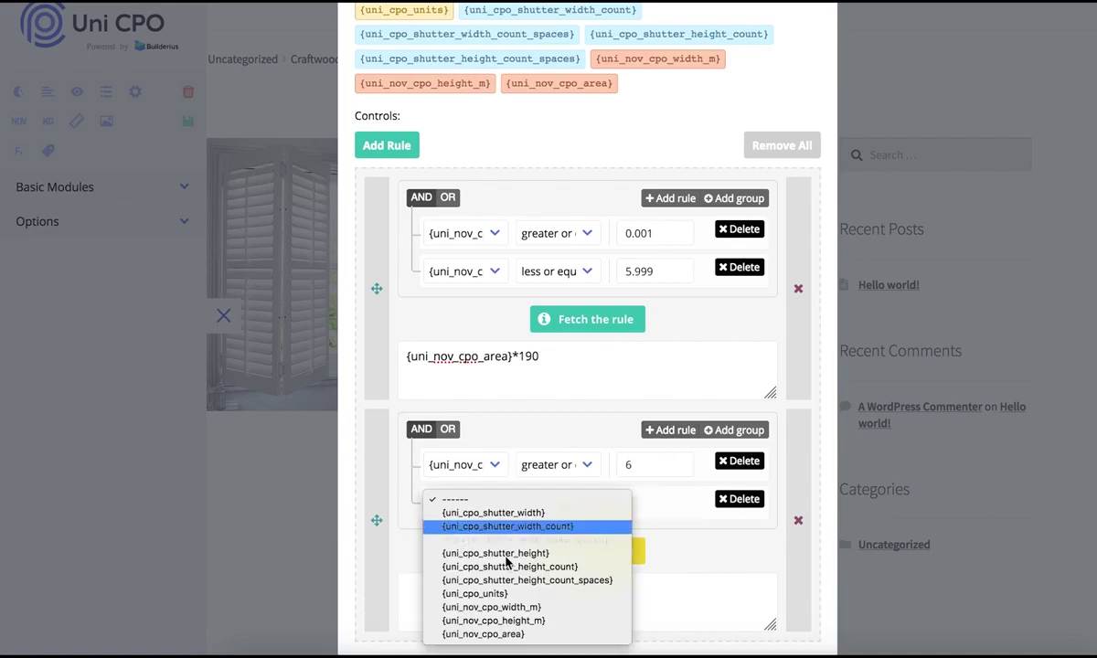
{"action": "left_click", "coordinate": [514, 631]}
{"action": "left_click", "coordinate": [585, 506]}
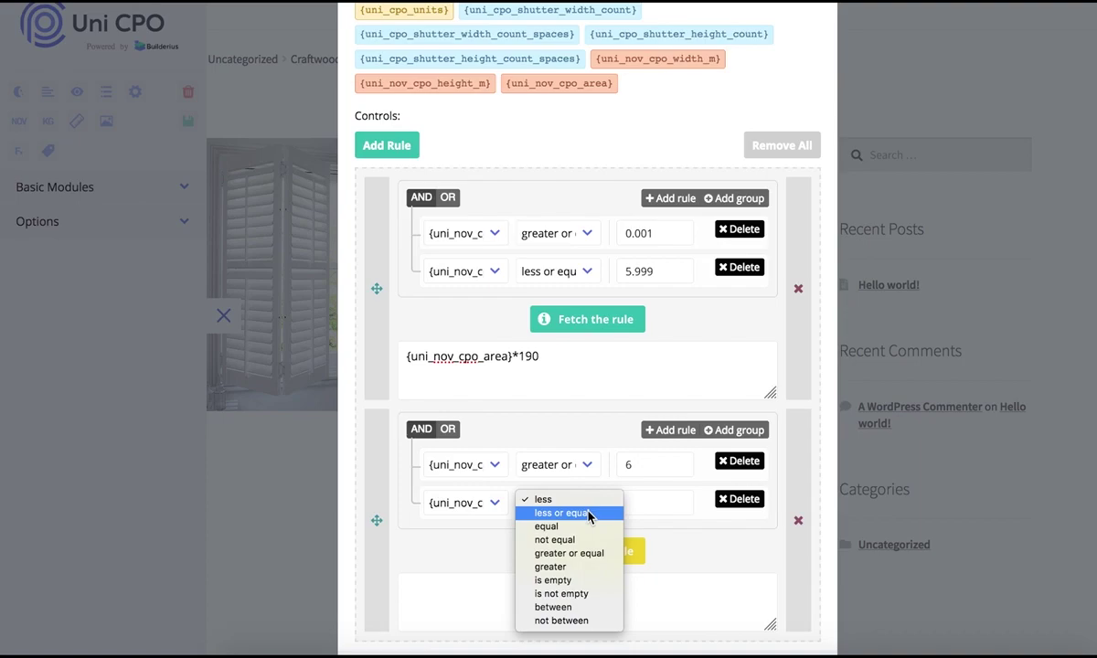
{"action": "left_click", "coordinate": [590, 514]}
{"action": "left_click", "coordinate": [638, 504]}
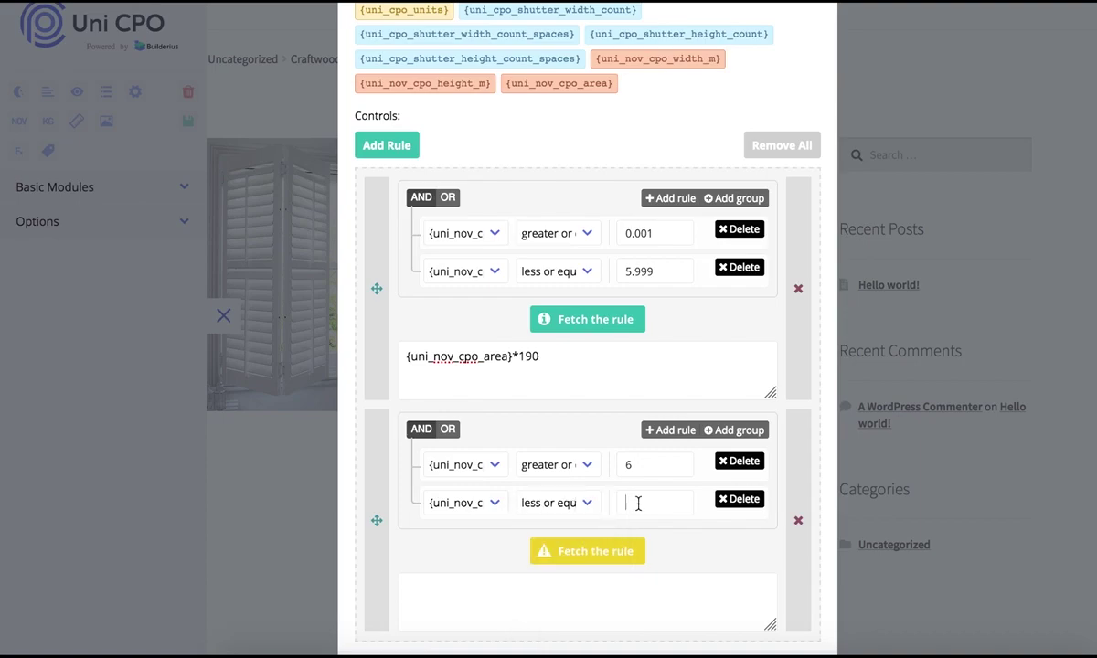
{"action": "type", "text": "14.999"}
{"action": "left_click", "coordinate": [603, 554]}
Copy the first rule's formula into the second rule and change the rate to 175.
{"action": "left_click", "coordinate": [578, 362]}
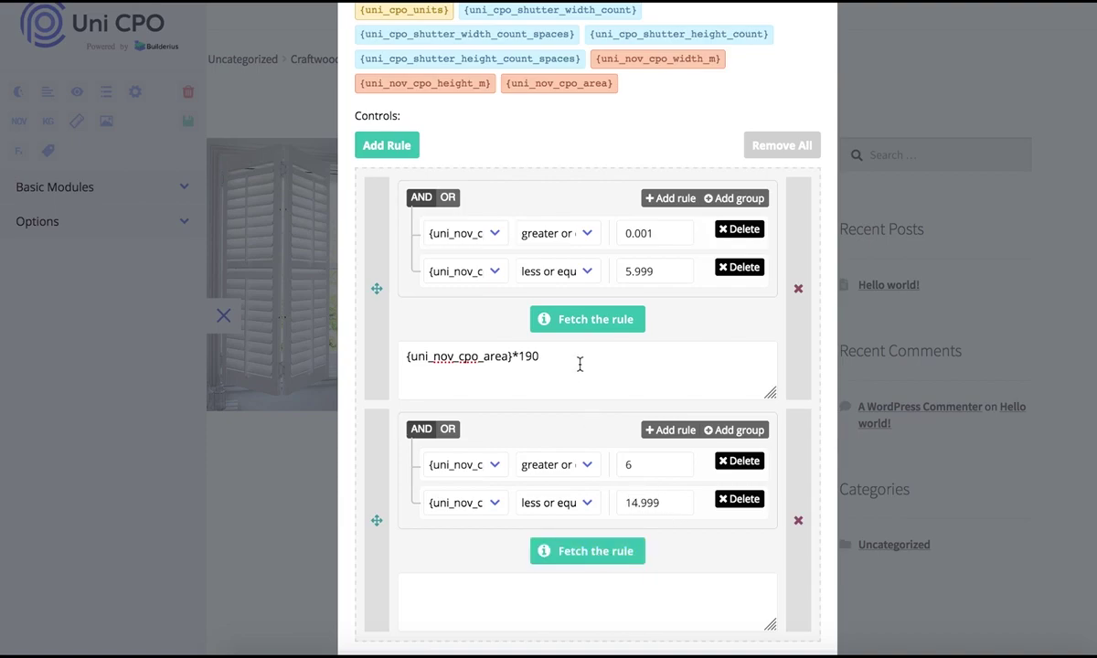
{"action": "key", "text": "ctrl+a"}
{"action": "key", "text": "ctrl+c"}
{"action": "left_click", "coordinate": [550, 583]}
{"action": "key", "text": "ctrl+v"}
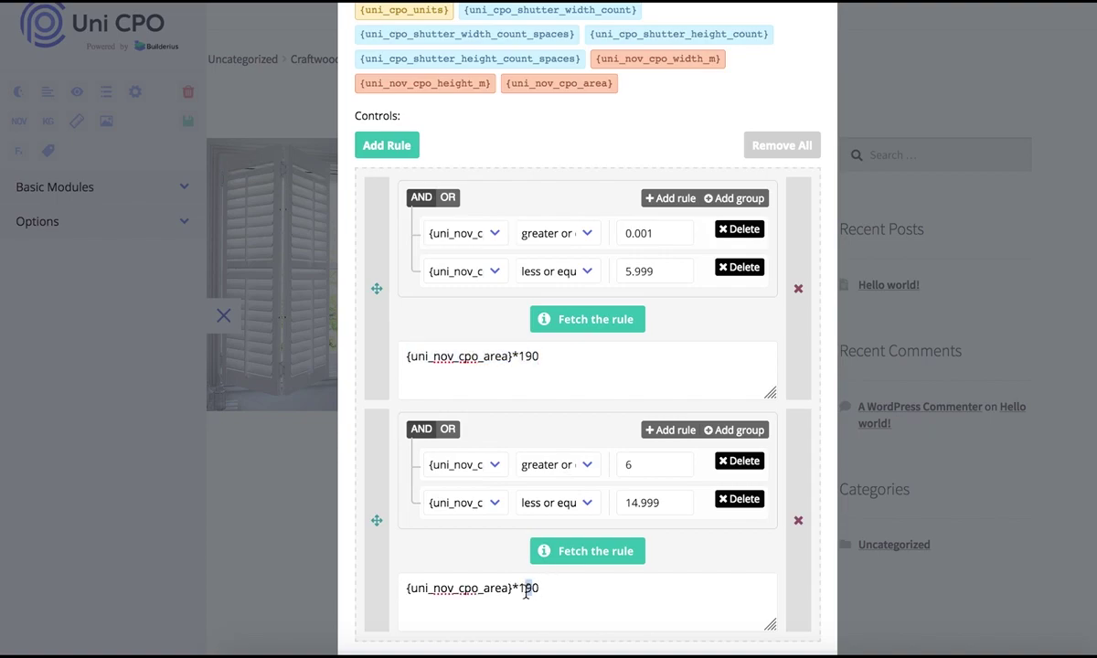
{"action": "left_click_drag", "start_coordinate": [545, 588], "coordinate": [527, 592]}
{"action": "type", "text": "175"}
{"action": "left_click", "coordinate": [400, 158]}
Set the third rule to {uni_nov_cpo_area} greater or equal 15 and paste the area formula at rate 160.
{"action": "scroll", "coordinate": [558, 149], "scroll_direction": "down", "scroll_amount": 5}
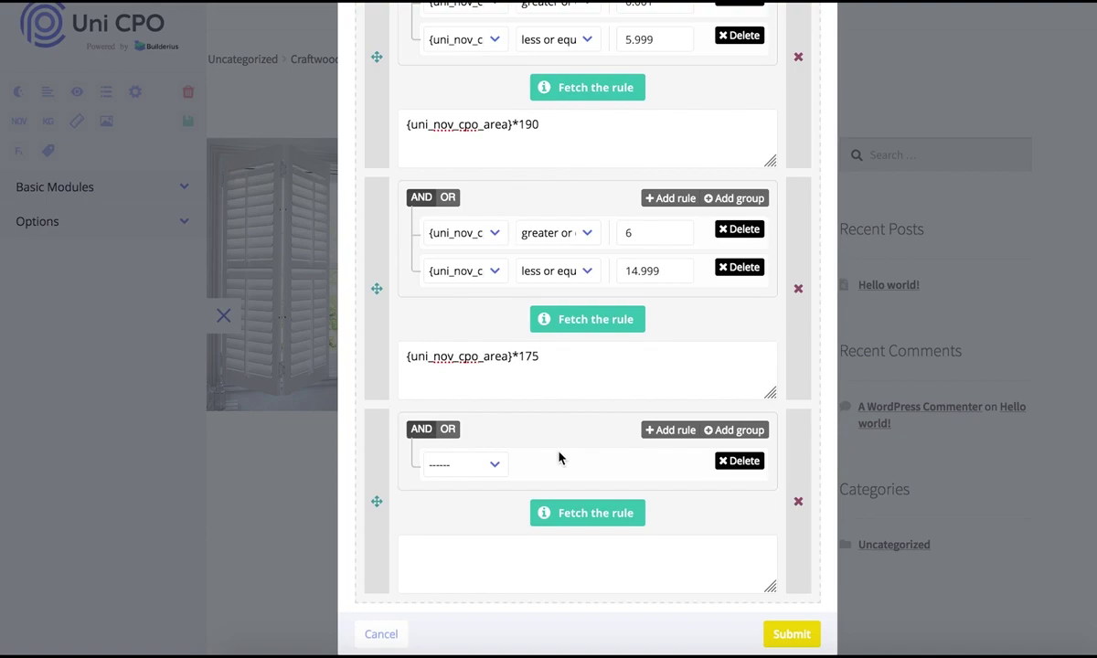
{"action": "left_click", "coordinate": [498, 466]}
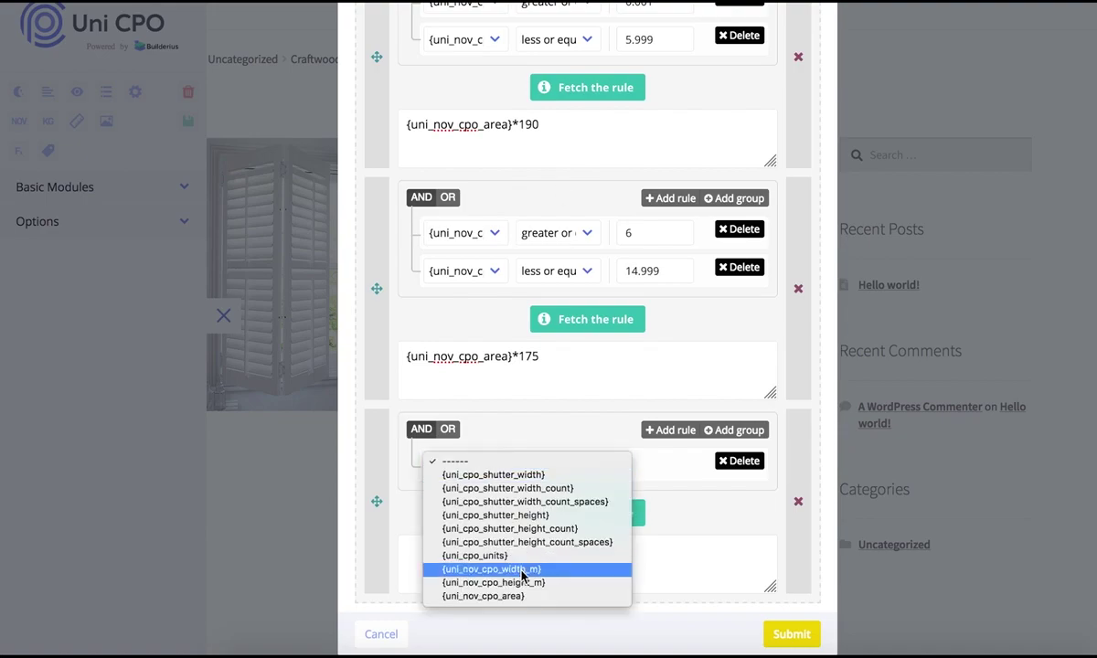
{"action": "left_click", "coordinate": [455, 597]}
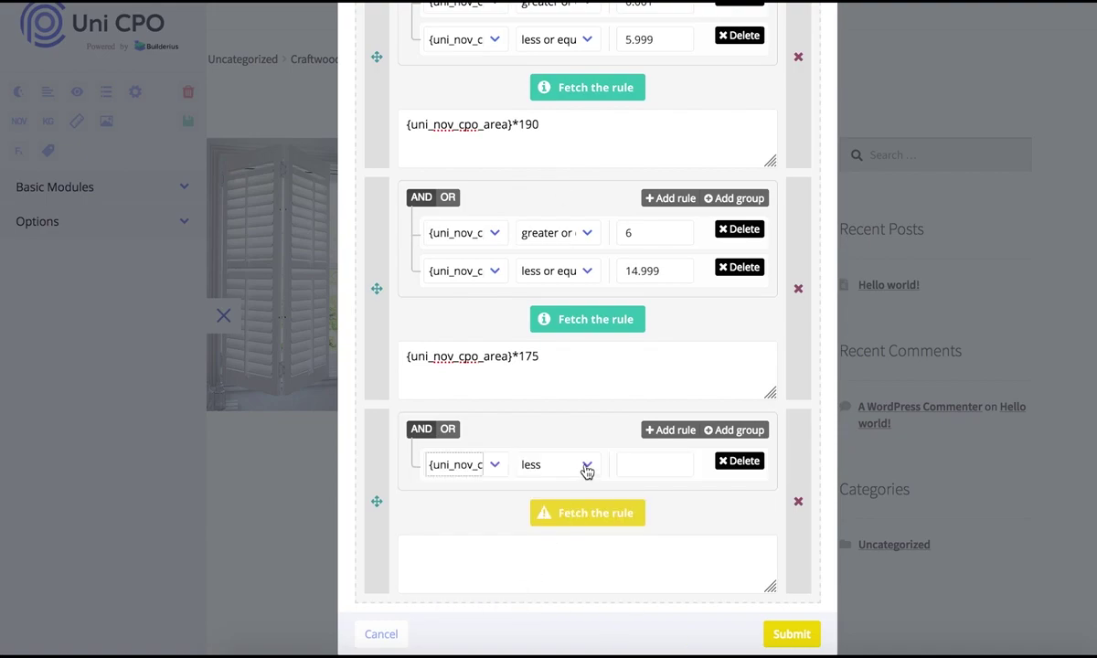
{"action": "left_click", "coordinate": [585, 468]}
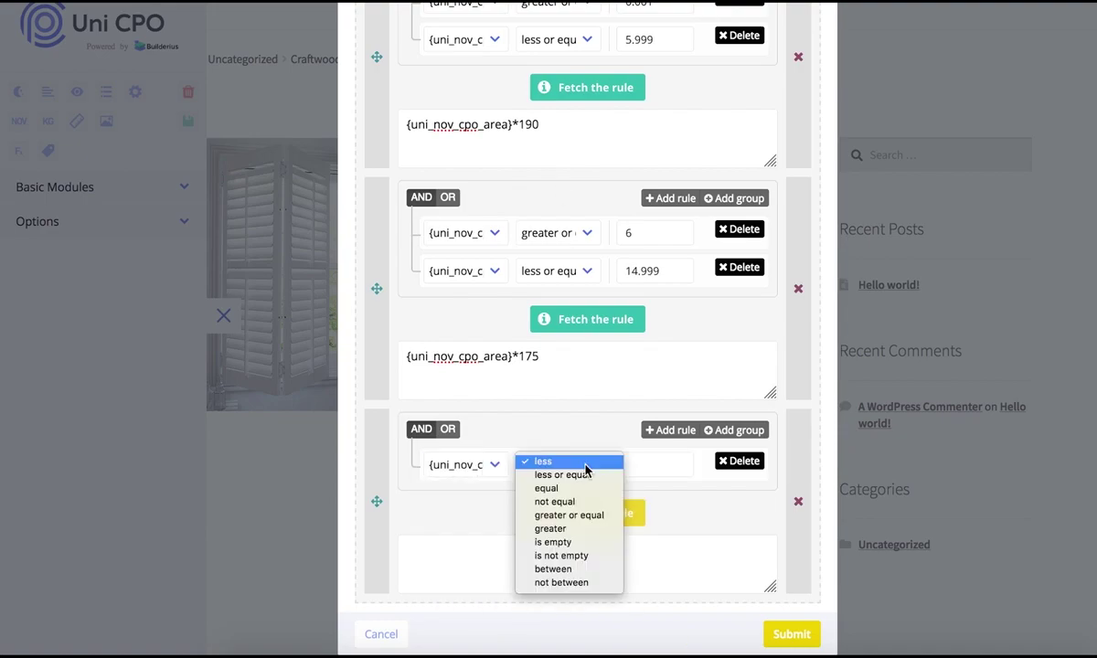
{"action": "left_click", "coordinate": [603, 517]}
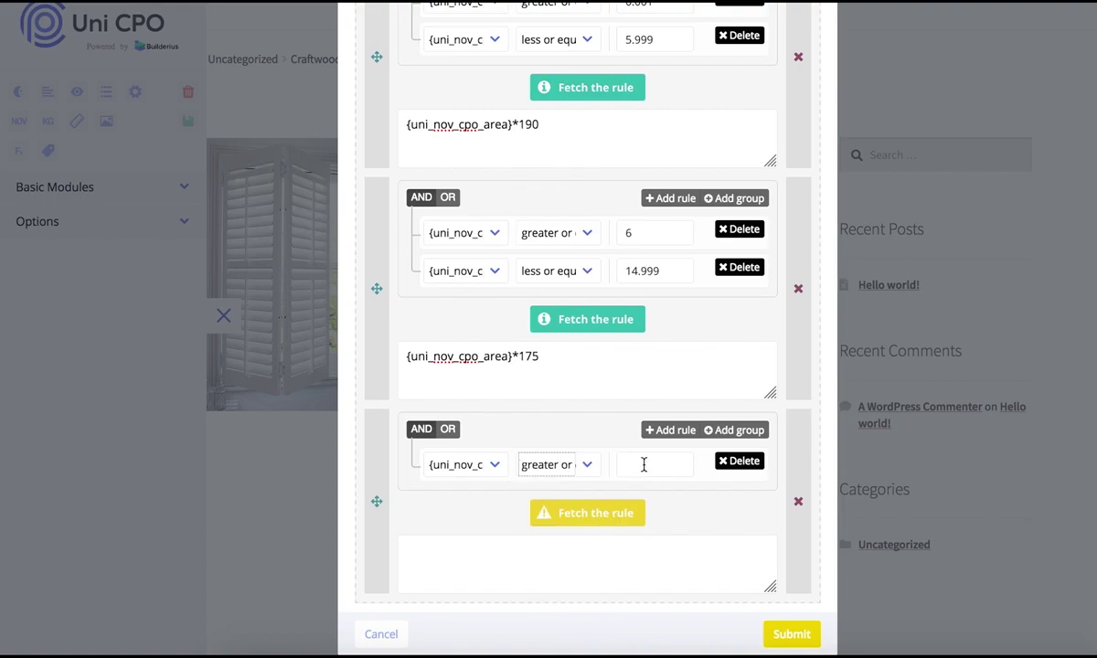
{"action": "left_click", "coordinate": [643, 464]}
{"action": "type", "text": "15"}
{"action": "left_click", "coordinate": [622, 518]}
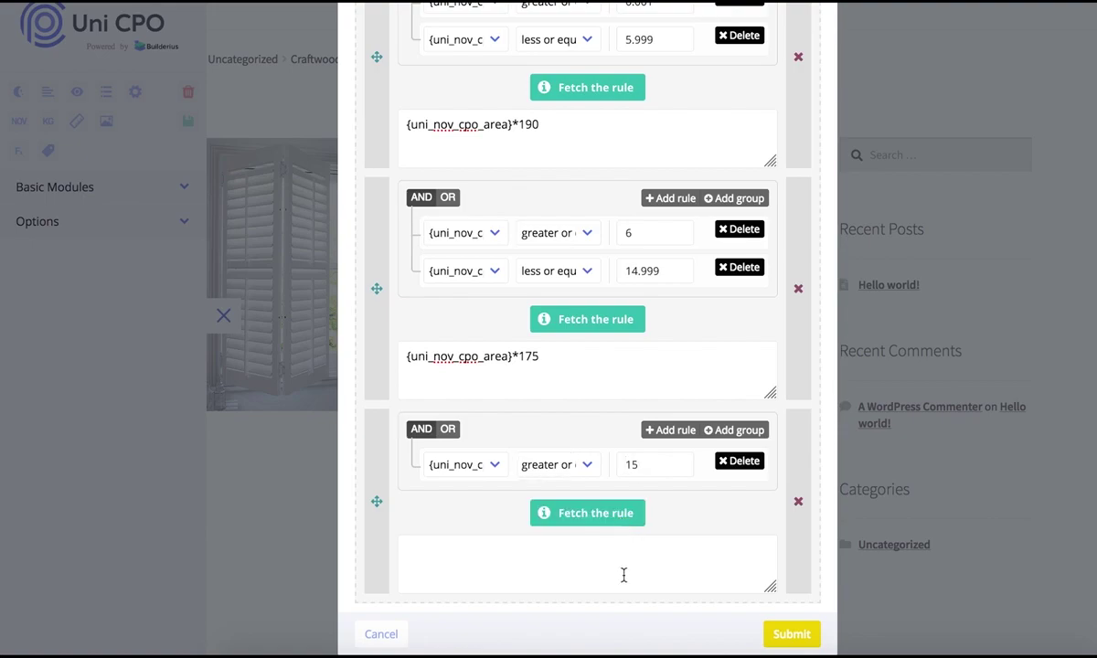
{"action": "key", "text": "ctrl+v"}
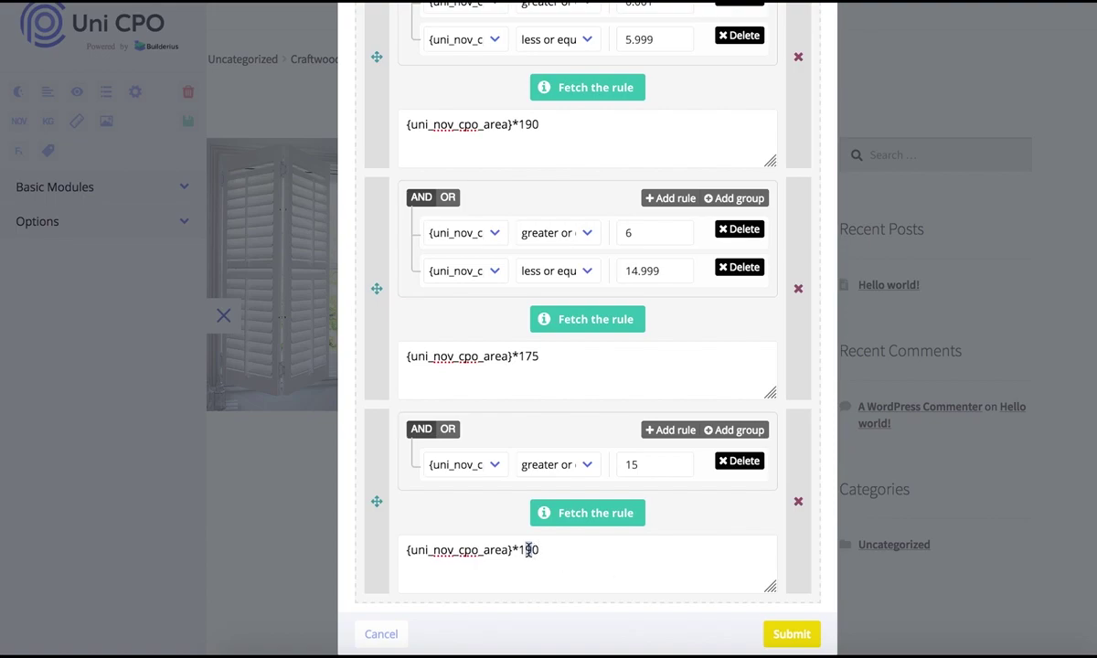
Submit the three tier rules and close the formula modal to return to Craftwood Shutters.
{"action": "left_click", "coordinate": [786, 632]}
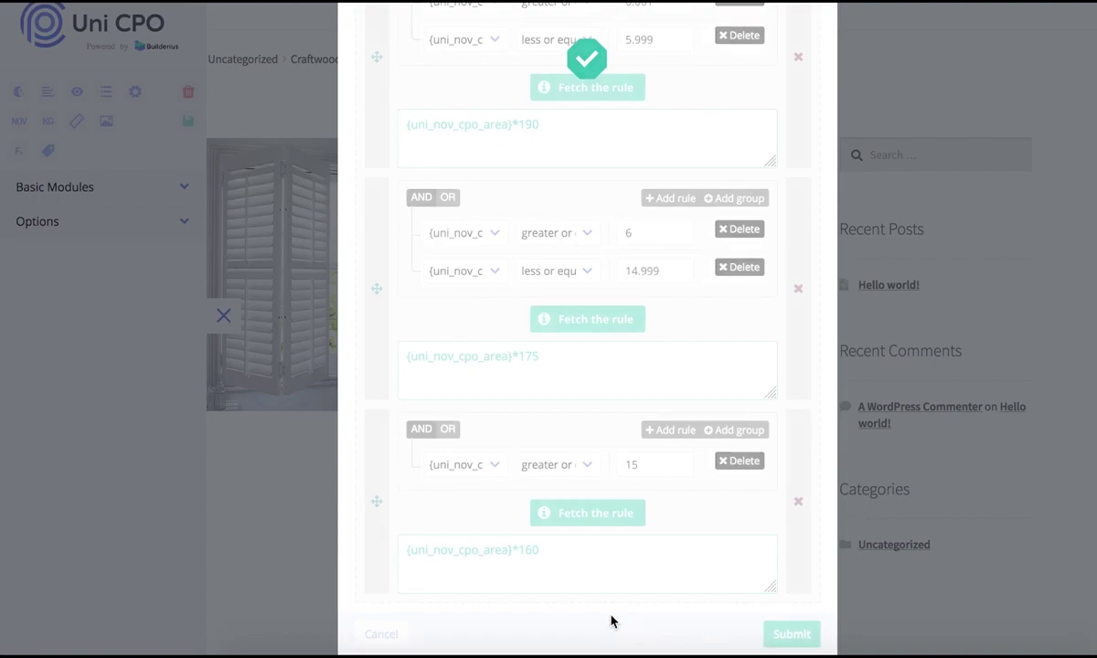
{"action": "left_click", "coordinate": [380, 634]}
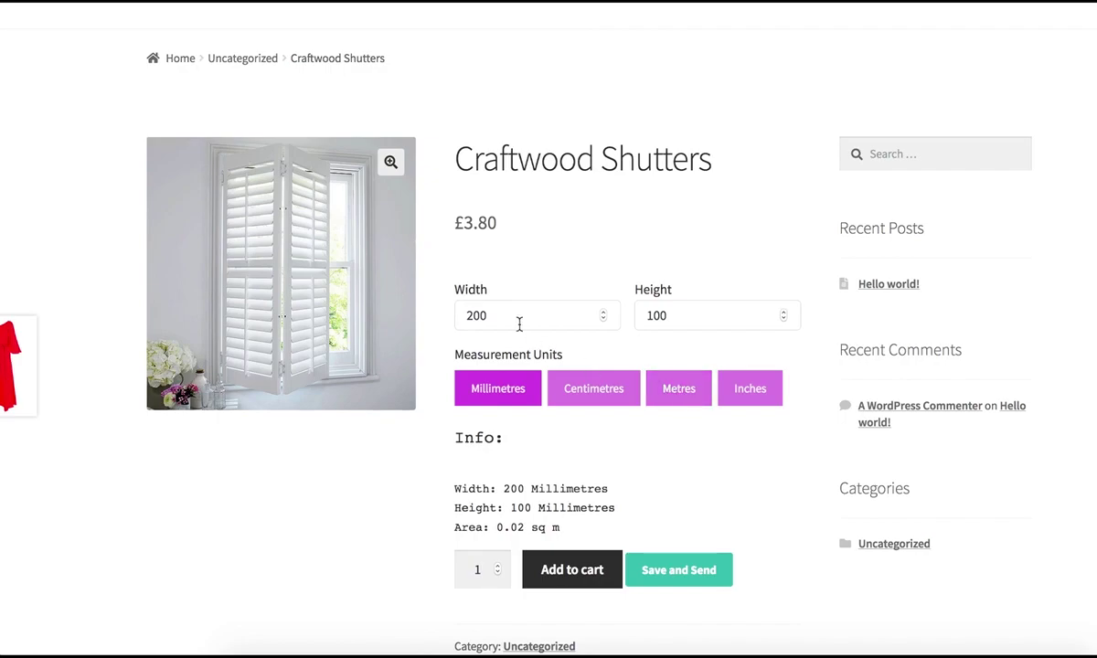
Test a shutter of width 2 and height 10 in metres on the product page.
{"action": "left_click_drag", "start_coordinate": [465, 314], "coordinate": [503, 315]}
{"action": "type", "text": "2"}
{"action": "left_click", "coordinate": [666, 314]}
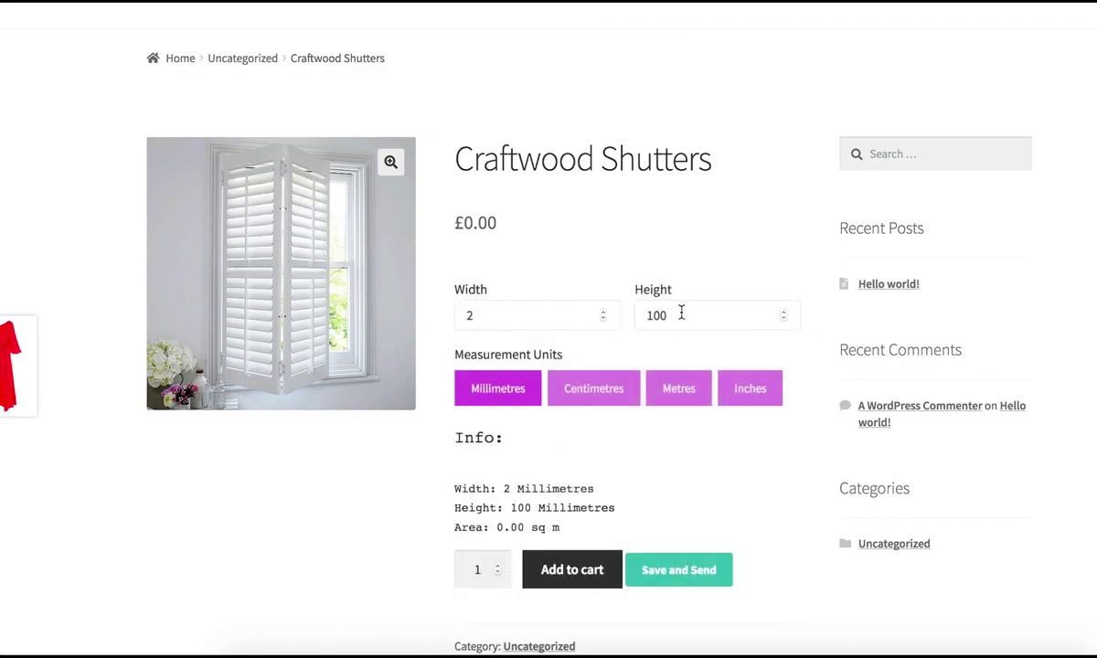
{"action": "key", "text": "BackSpace"}
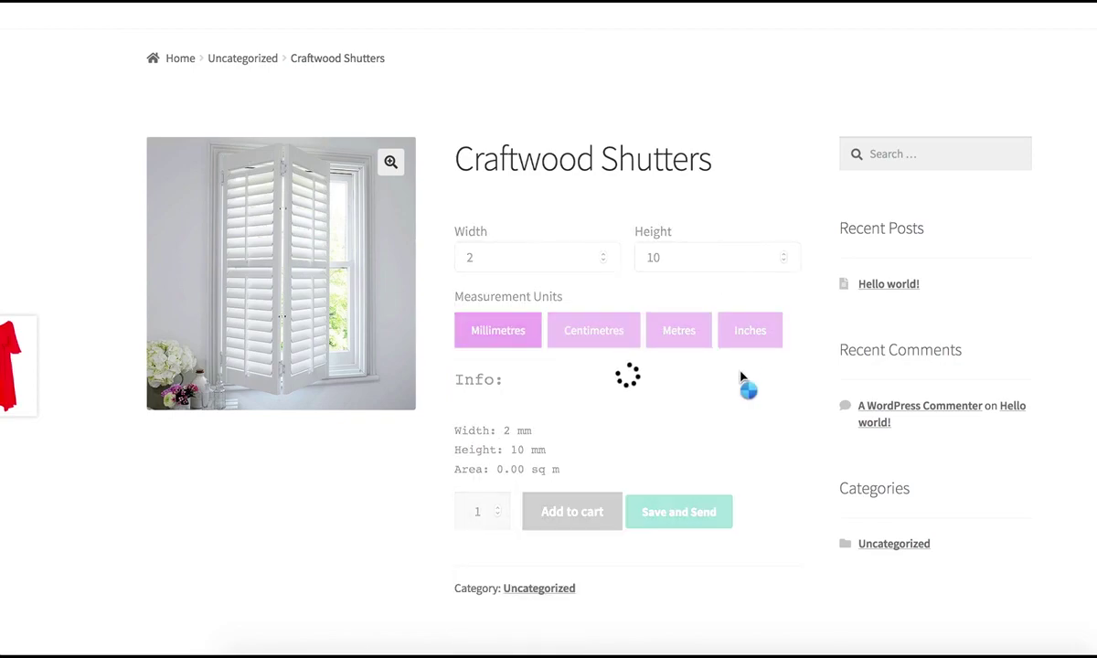
{"action": "left_click", "coordinate": [689, 393]}
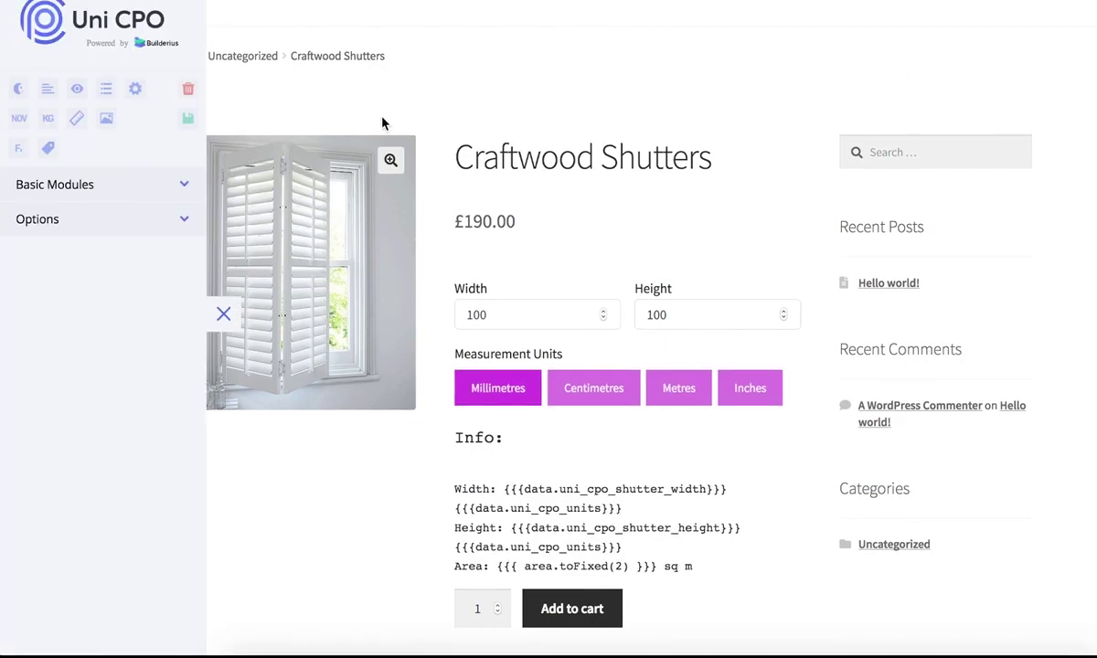
Add a non-option variable named base_price and make it a matrix.
{"action": "left_click", "coordinate": [18, 118]}
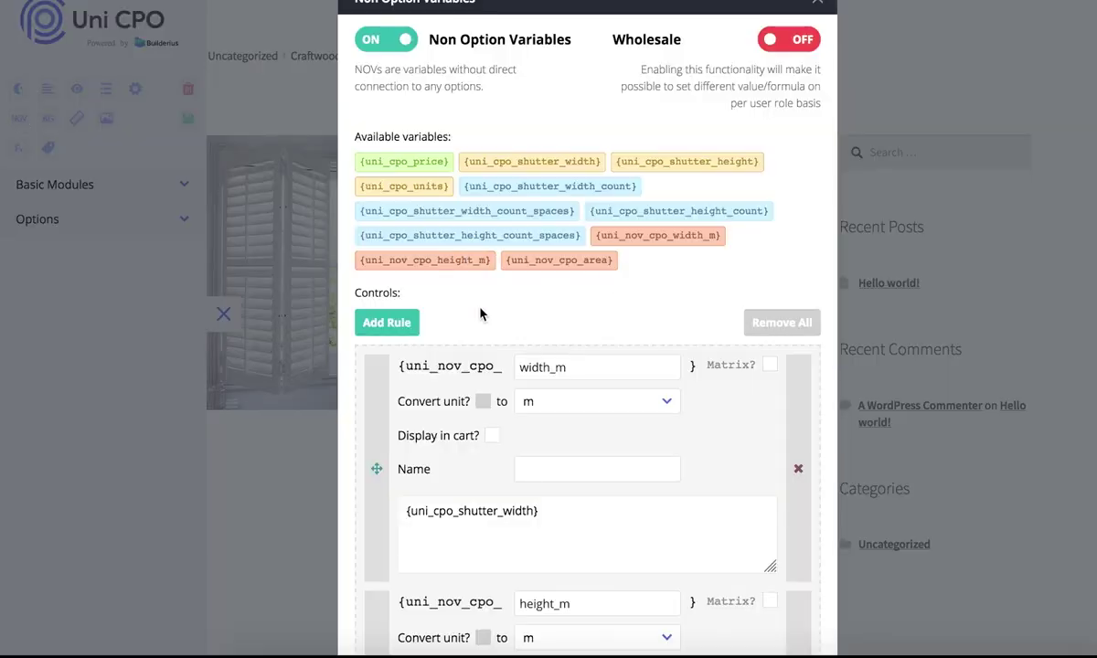
{"action": "left_click", "coordinate": [370, 322]}
{"action": "scroll", "coordinate": [550, 330], "scroll_direction": "down", "scroll_amount": 6}
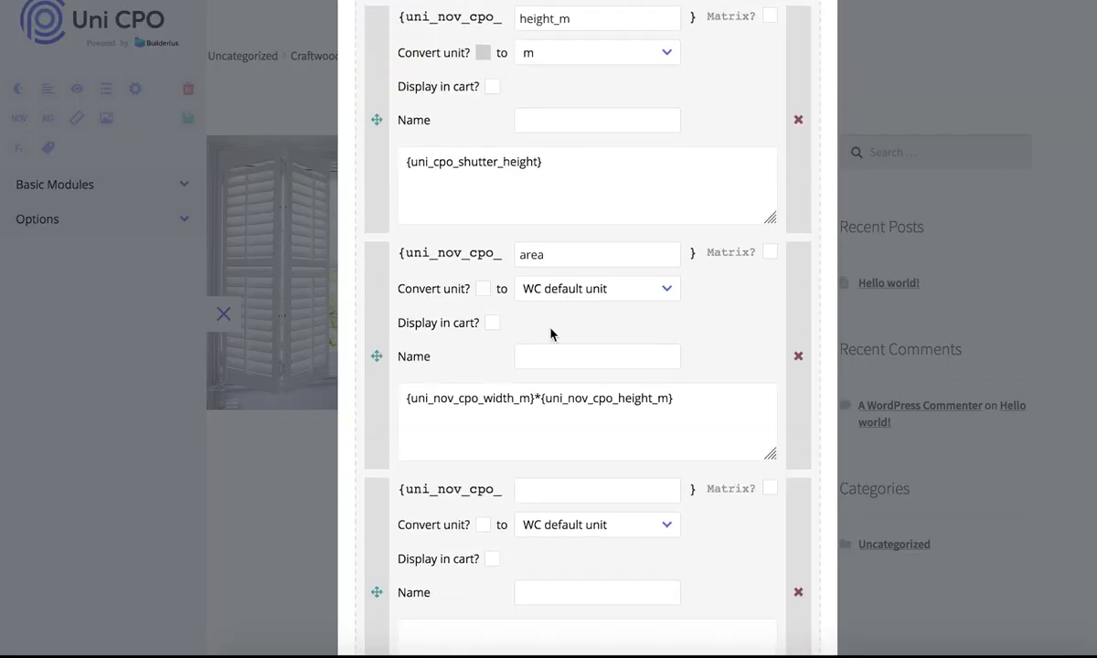
{"action": "scroll", "coordinate": [550, 333], "scroll_direction": "down", "scroll_amount": 3}
{"action": "type", "text": "base_price"}
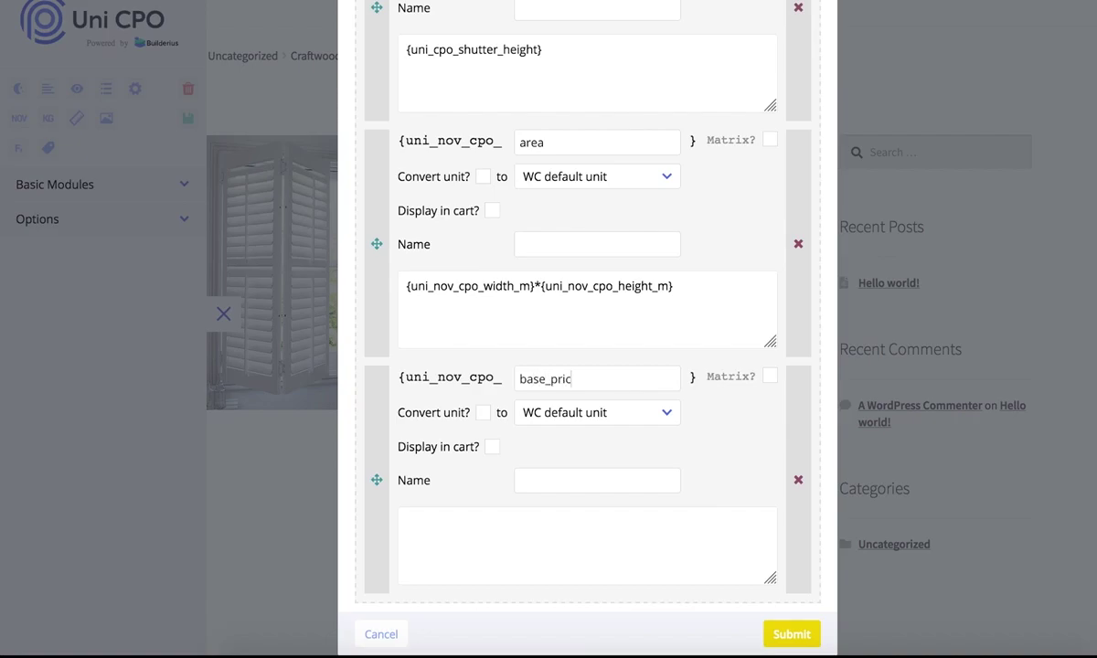
{"action": "left_click", "coordinate": [770, 379]}
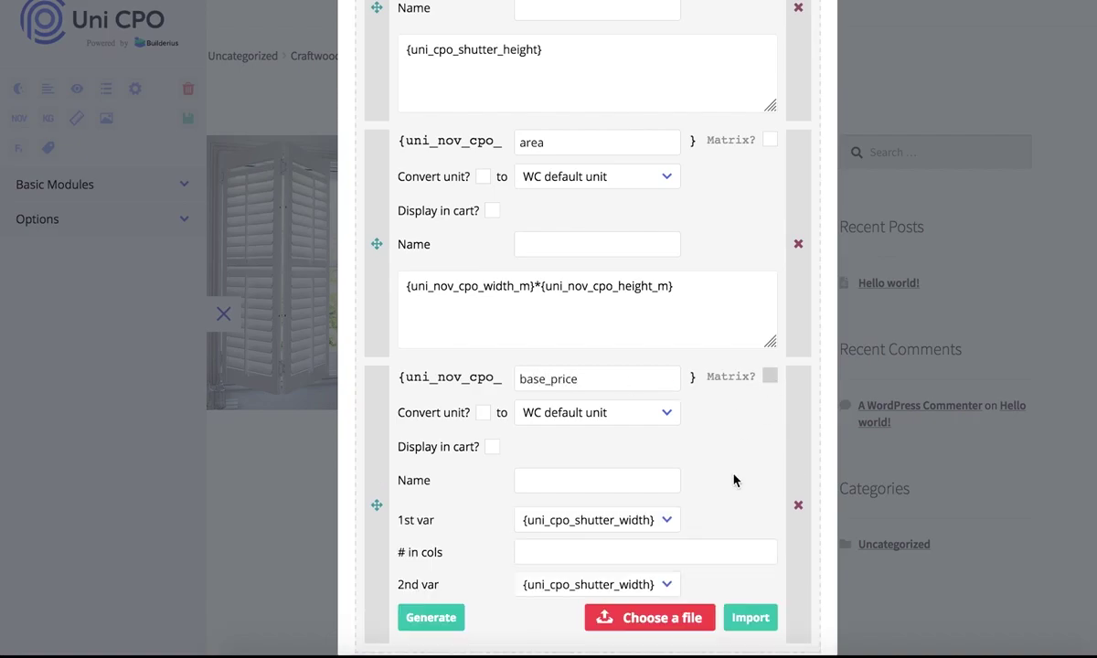
Key both matrix variables on {uni_nov_cpo_area}, use 1 column, and generate the table.
{"action": "scroll", "coordinate": [734, 480], "scroll_direction": "down", "scroll_amount": 1}
{"action": "left_click", "coordinate": [644, 476]}
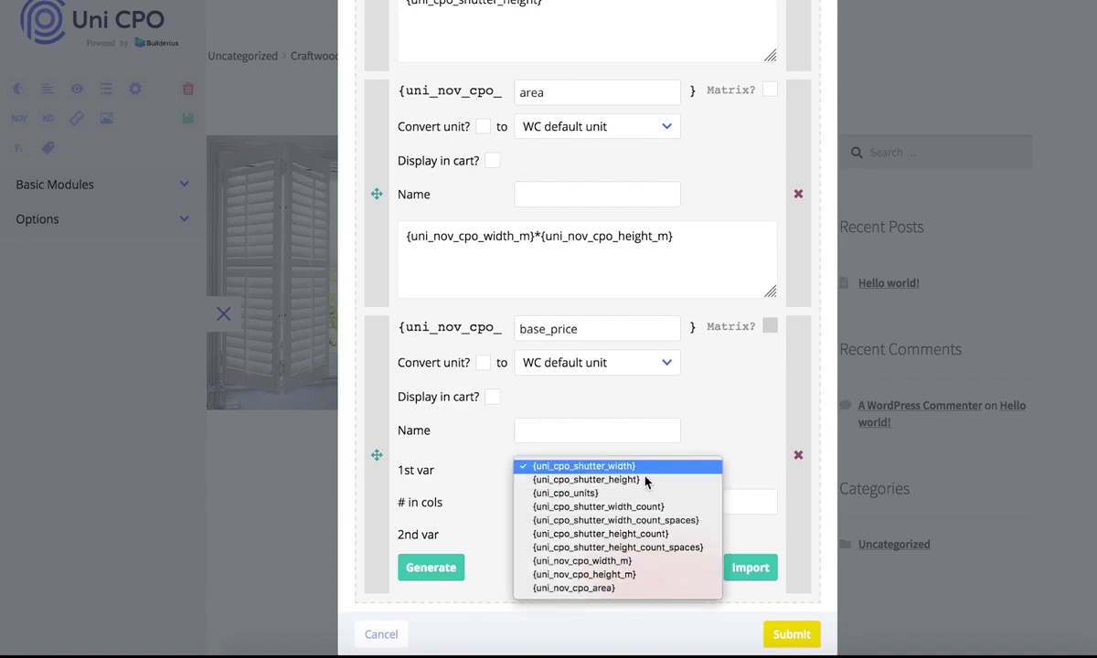
{"action": "left_click", "coordinate": [610, 588]}
{"action": "left_click", "coordinate": [612, 537]}
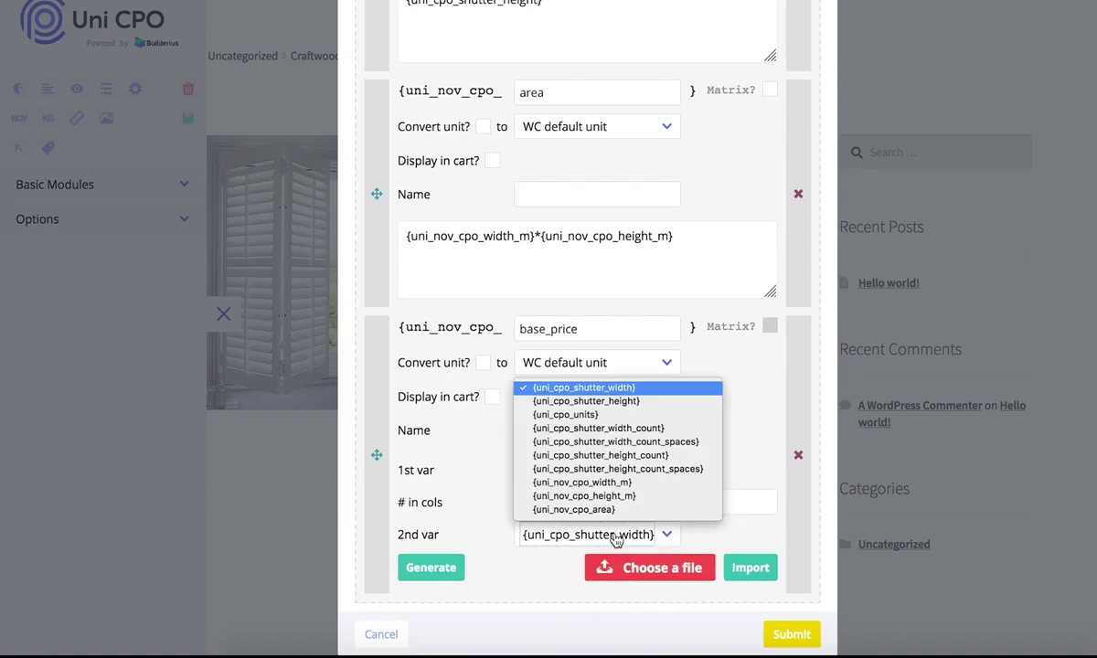
{"action": "left_click", "coordinate": [618, 509]}
{"action": "left_click", "coordinate": [618, 512]}
{"action": "type", "text": "1"}
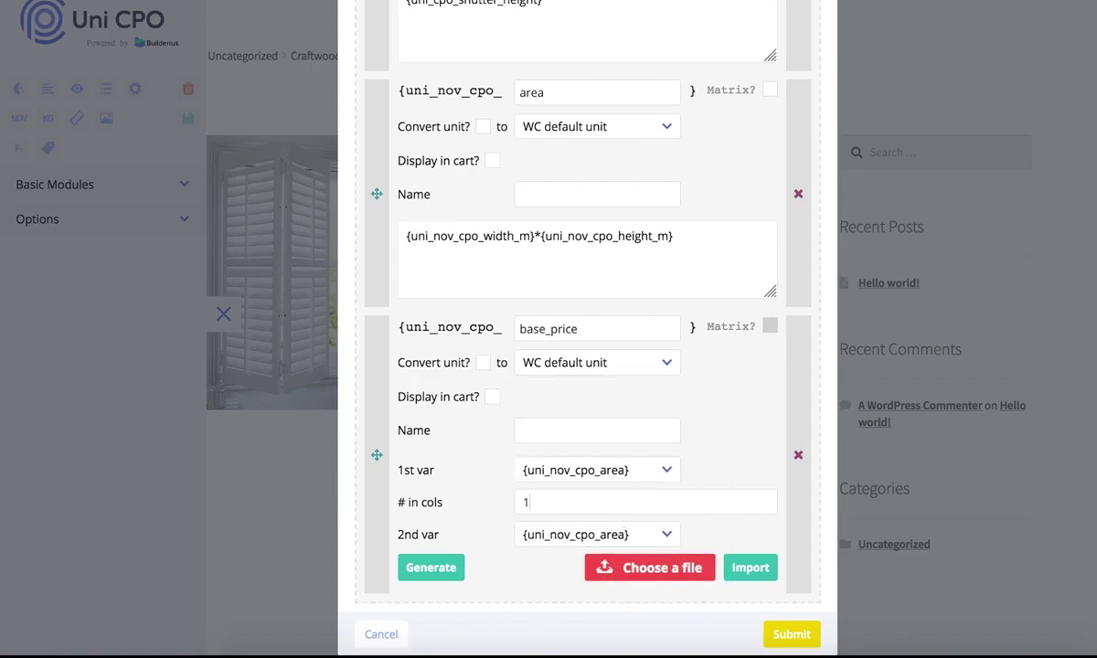
{"action": "left_click", "coordinate": [452, 567]}
{"action": "scroll", "coordinate": [702, 460], "scroll_direction": "down", "scroll_amount": 1}
{"action": "scroll", "coordinate": [700, 462], "scroll_direction": "down", "scroll_amount": 1}
Fill the first two matrix rows: areas 0 and 5.999, both priced 190.
{"action": "left_click", "coordinate": [569, 580]}
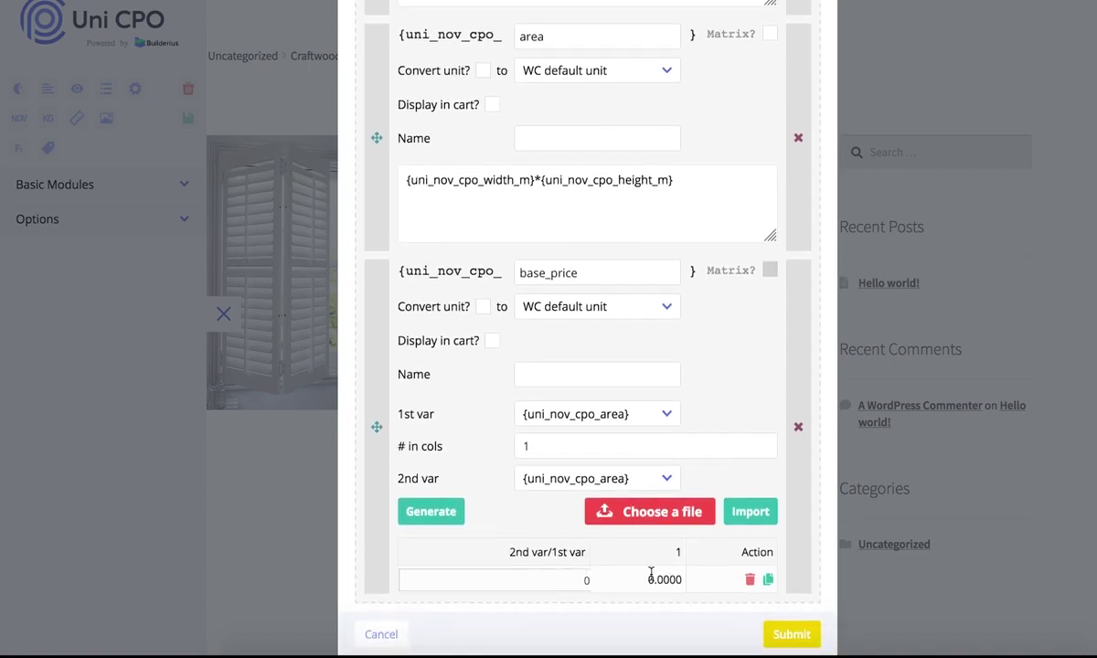
{"action": "left_click", "coordinate": [768, 579]}
{"action": "left_click", "coordinate": [573, 605]}
{"action": "type", "text": "5.999"}
{"action": "left_click", "coordinate": [647, 581]}
{"action": "type", "text": "19"}
{"action": "left_click", "coordinate": [657, 604]}
{"action": "type", "text": "1"}
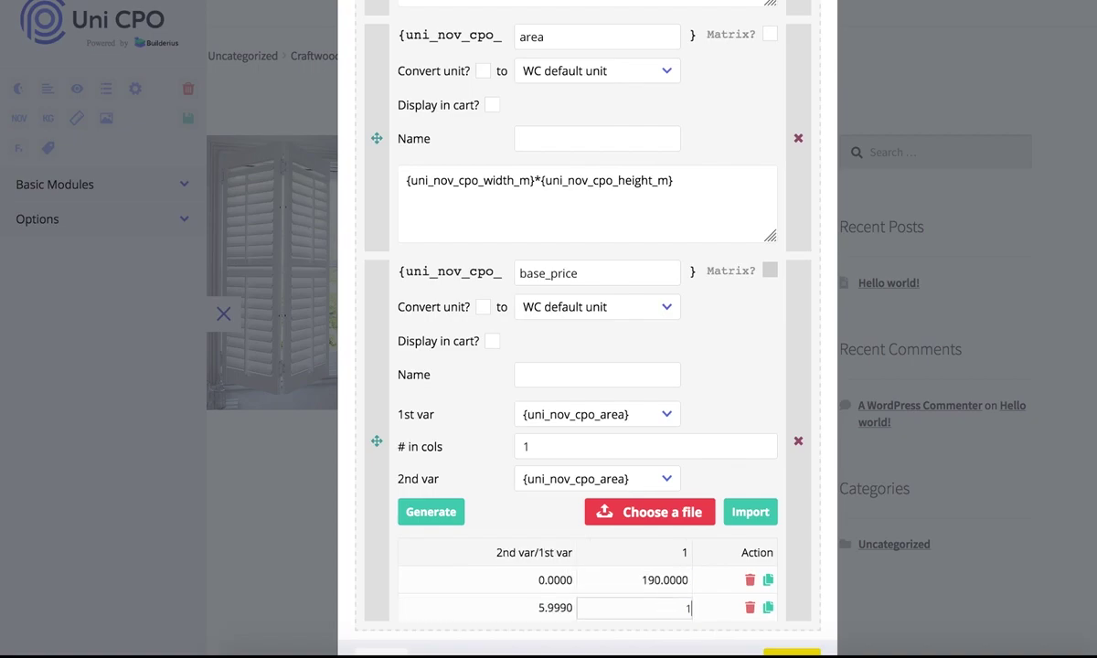
{"action": "type", "text": "90"}
Add three more rows with areas 6, 14.999 and 15.
{"action": "left_click", "coordinate": [769, 608]}
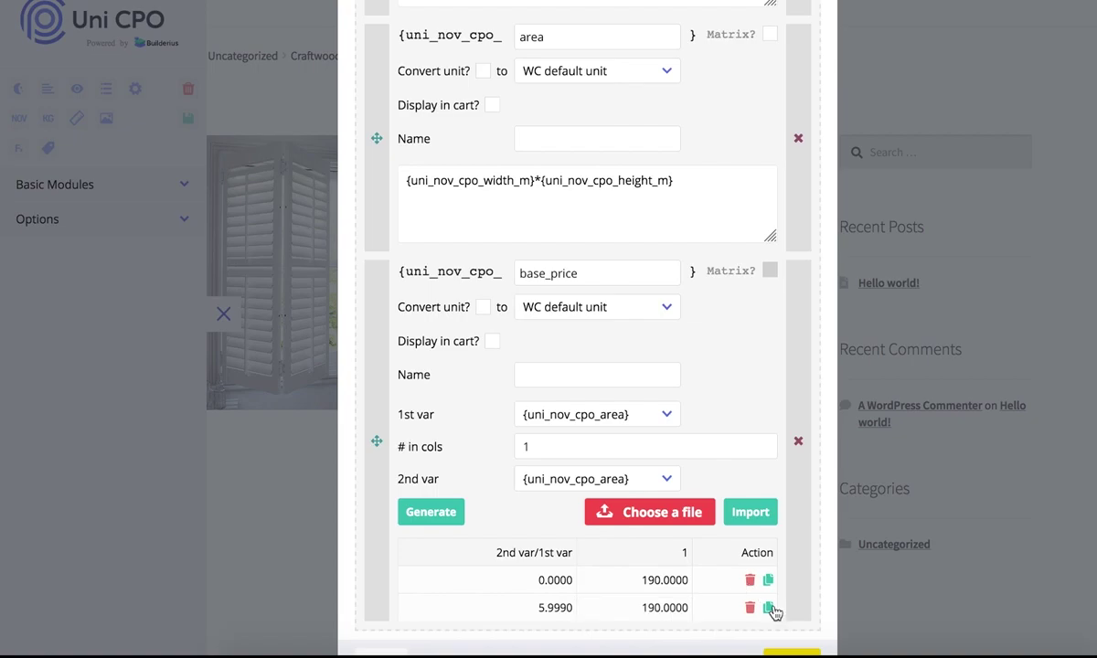
{"action": "left_click", "coordinate": [769, 608]}
{"action": "left_click", "coordinate": [769, 608]}
{"action": "scroll", "coordinate": [773, 613], "scroll_direction": "down", "scroll_amount": 2}
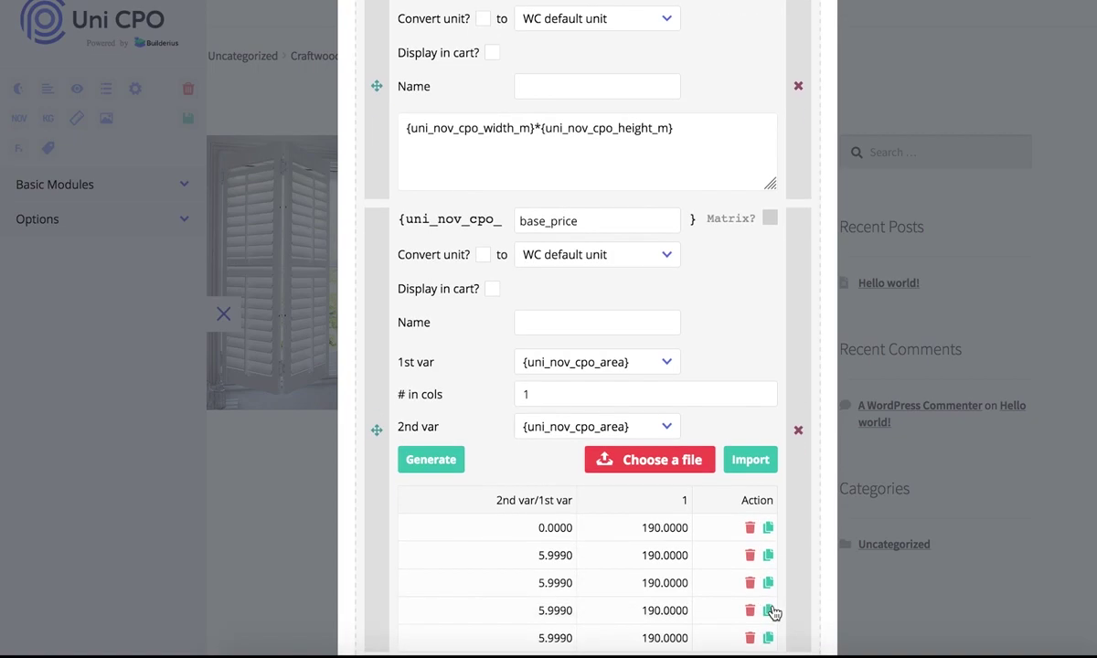
{"action": "left_click", "coordinate": [545, 524]}
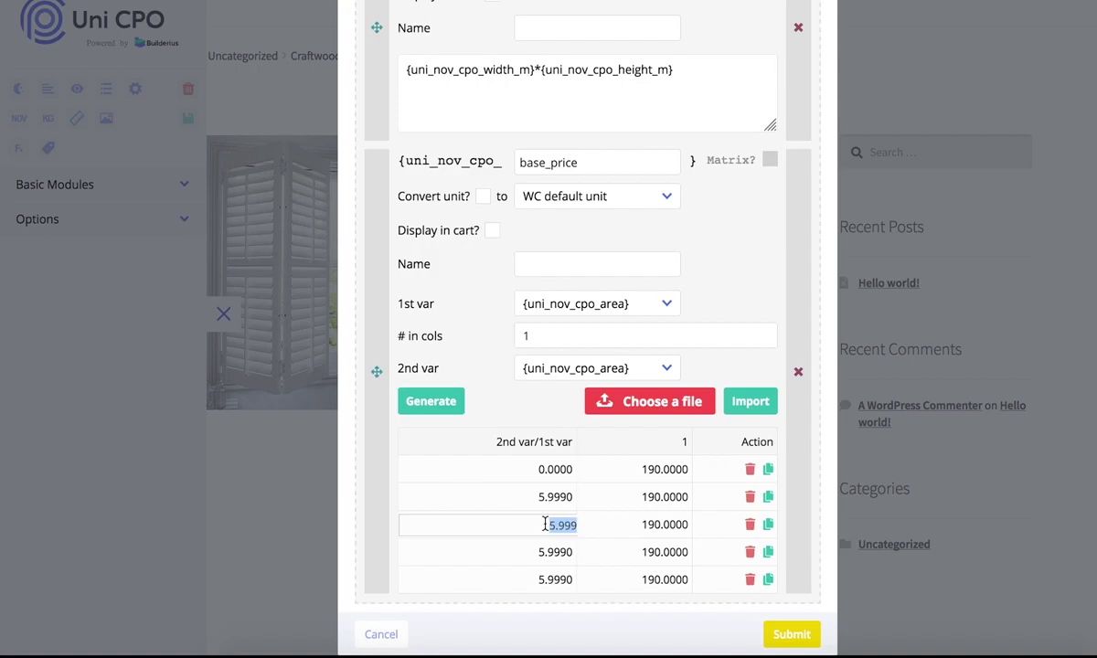
{"action": "type", "text": "6"}
{"action": "left_click", "coordinate": [548, 552]}
{"action": "type", "text": "14.999"}
{"action": "left_click", "coordinate": [562, 578]}
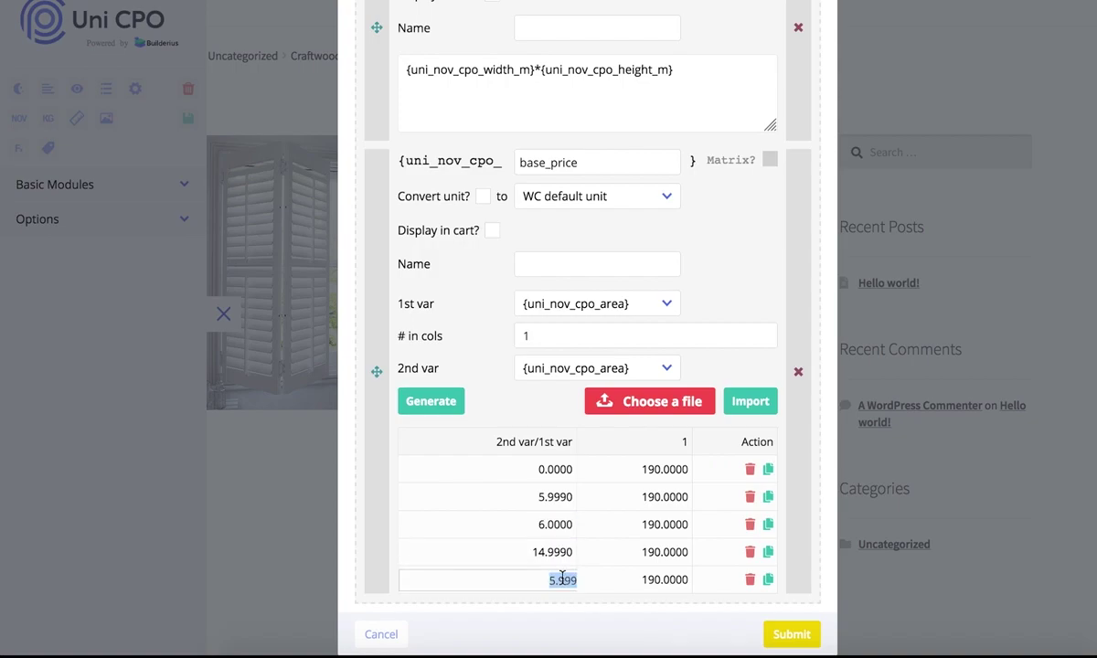
{"action": "type", "text": "15"}
Price the new rows 175, 175 and 160, and submit the variables.
{"action": "left_click", "coordinate": [660, 524]}
{"action": "type", "text": "175"}
{"action": "left_click", "coordinate": [660, 552]}
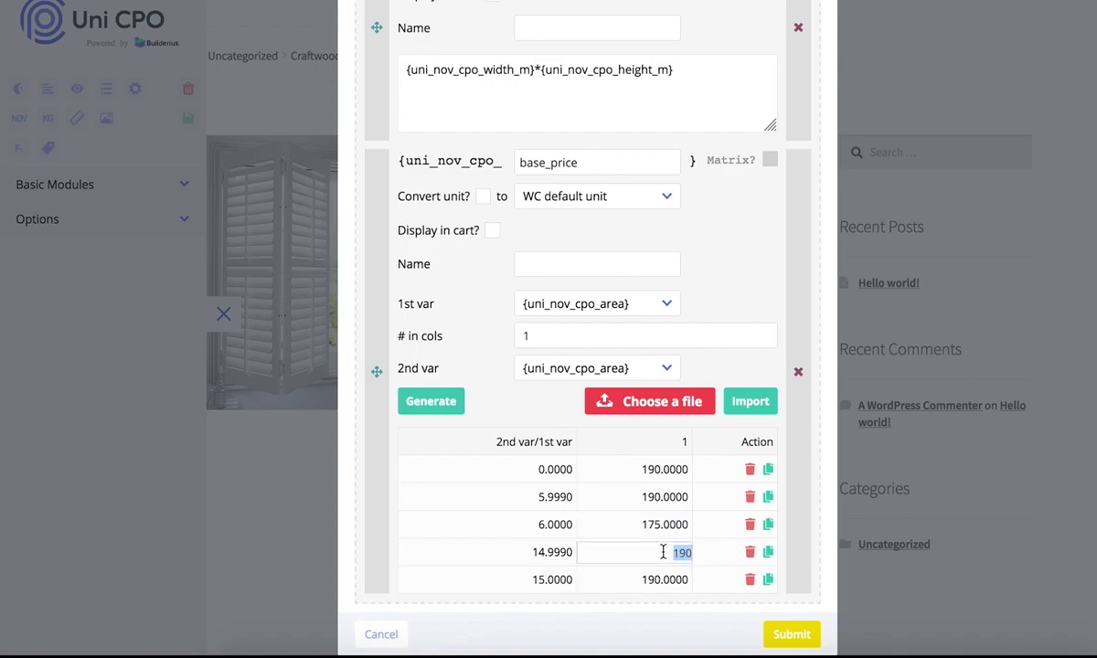
{"action": "type", "text": "175"}
{"action": "left_click", "coordinate": [688, 579]}
{"action": "type", "text": "160"}
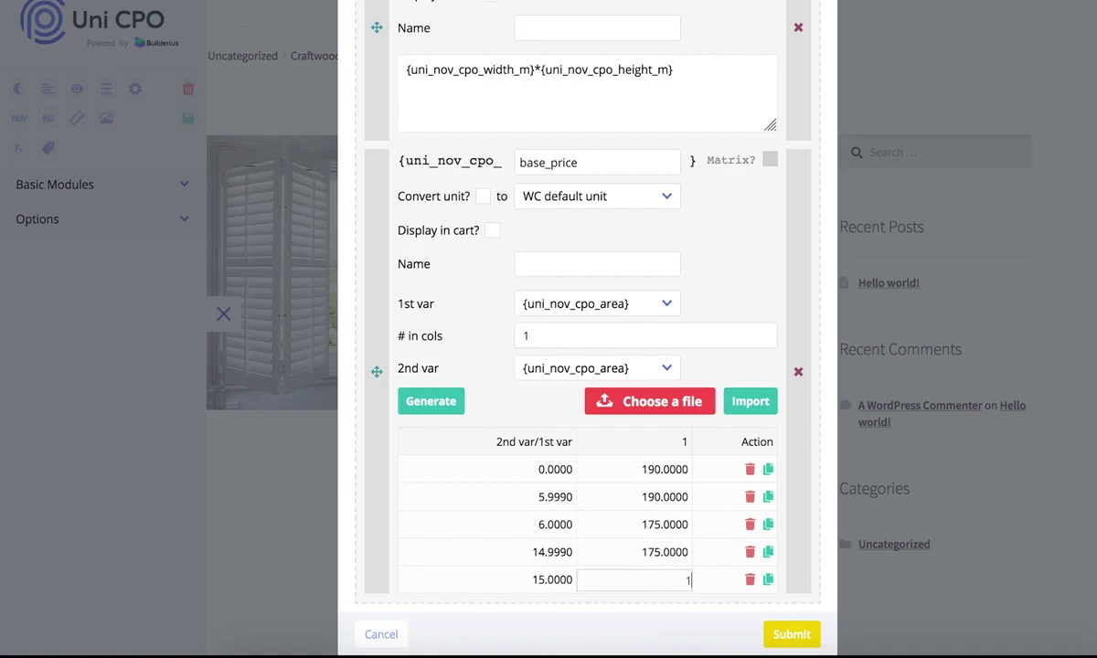
{"action": "left_click", "coordinate": [700, 603]}
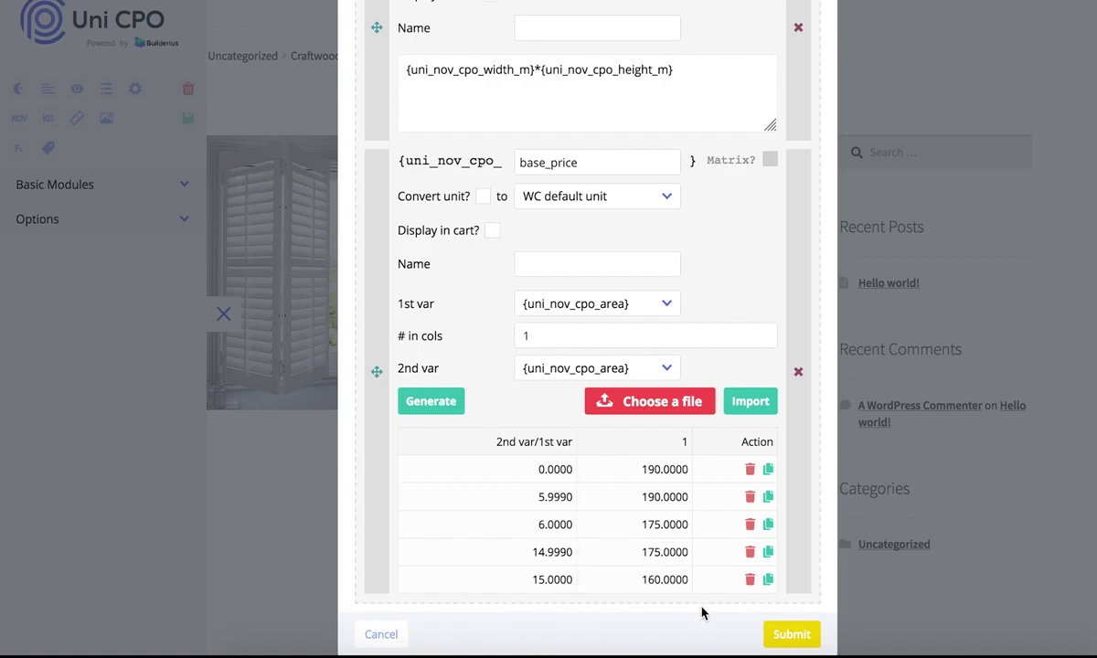
{"action": "left_click", "coordinate": [792, 637]}
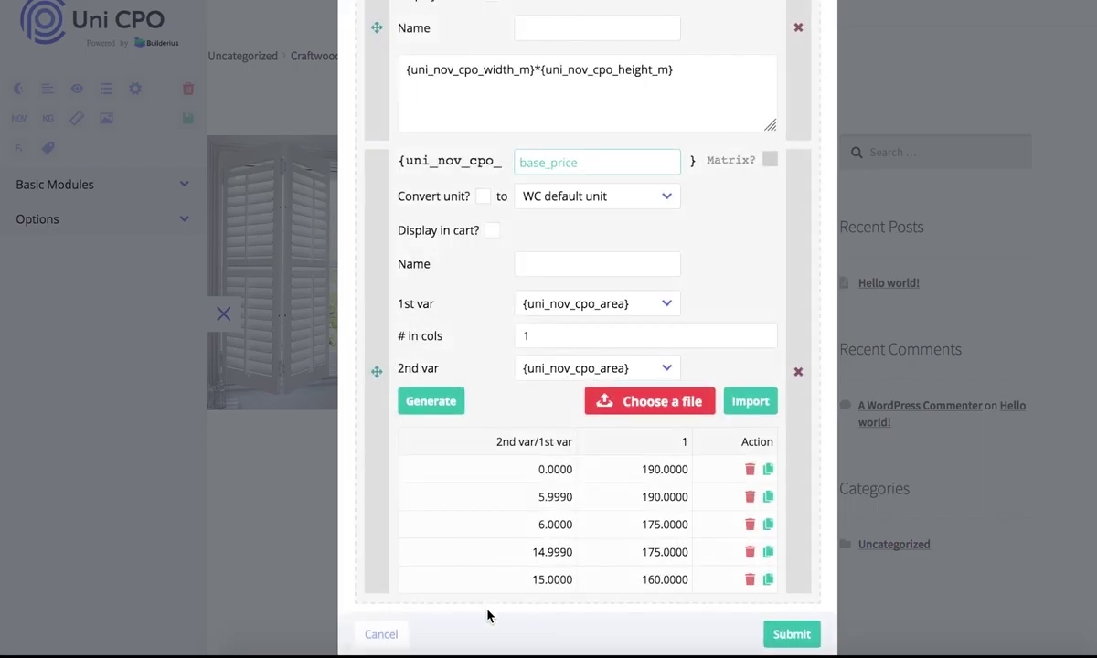
Set the main formula to {uni_nov_cpo_base_price}*{uni_nov_cpo_area}.
{"action": "left_click", "coordinate": [391, 638]}
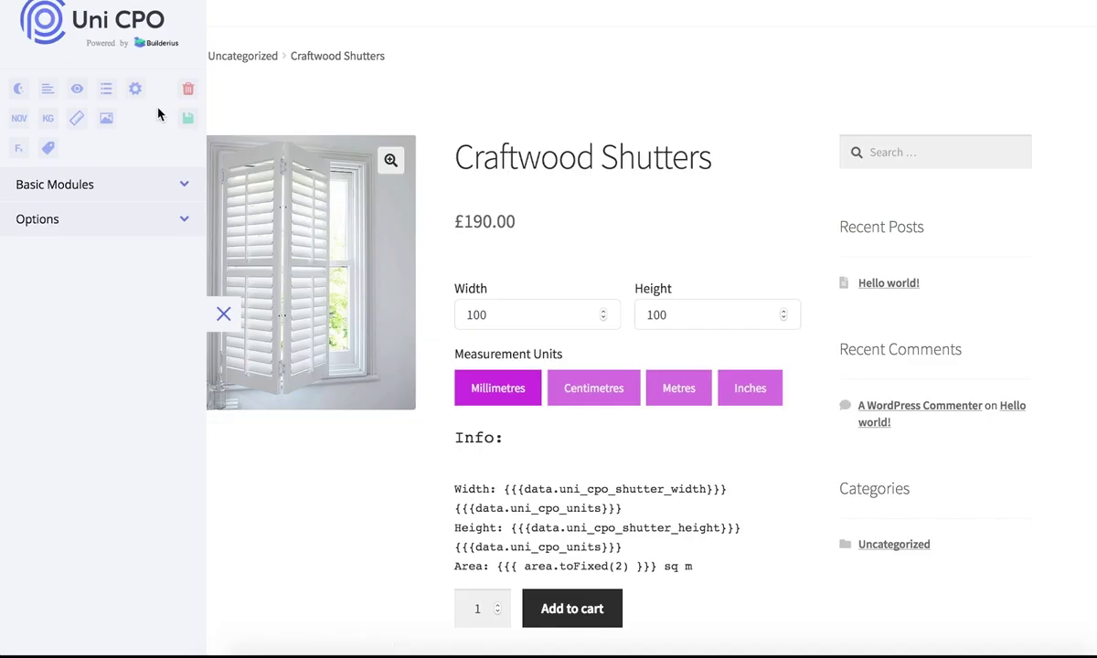
{"action": "left_click", "coordinate": [19, 149]}
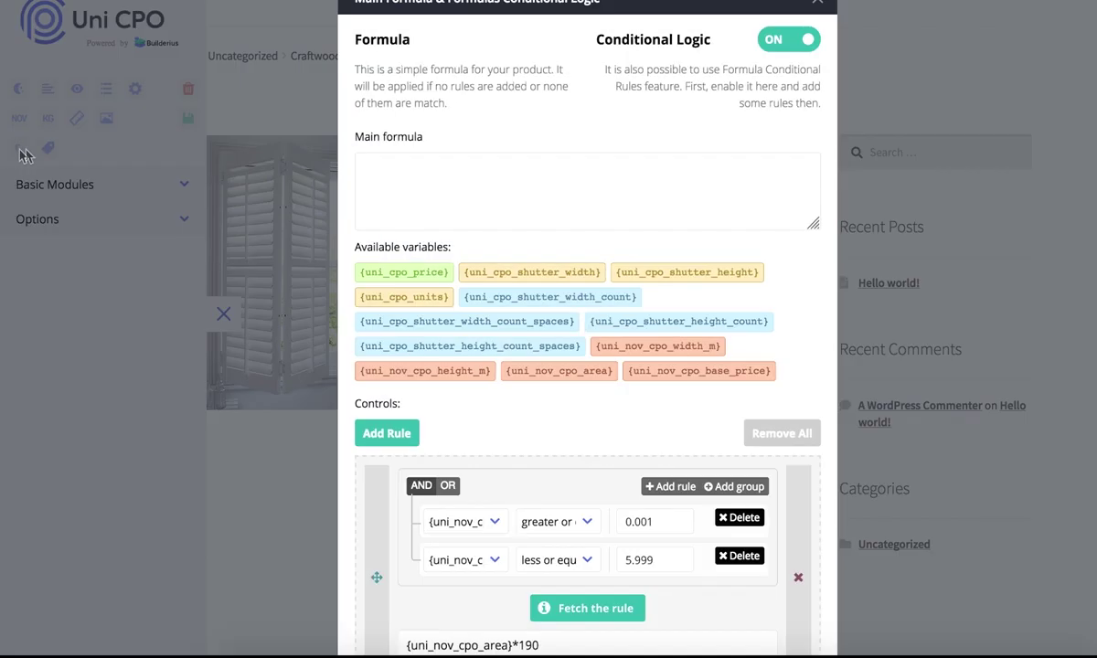
{"action": "left_click", "coordinate": [490, 192]}
{"action": "left_click", "coordinate": [635, 382]}
{"action": "type", "text": "*"}
{"action": "left_click", "coordinate": [558, 370]}
Turn conditional logic off and submit the formula settings.
{"action": "left_click", "coordinate": [785, 39]}
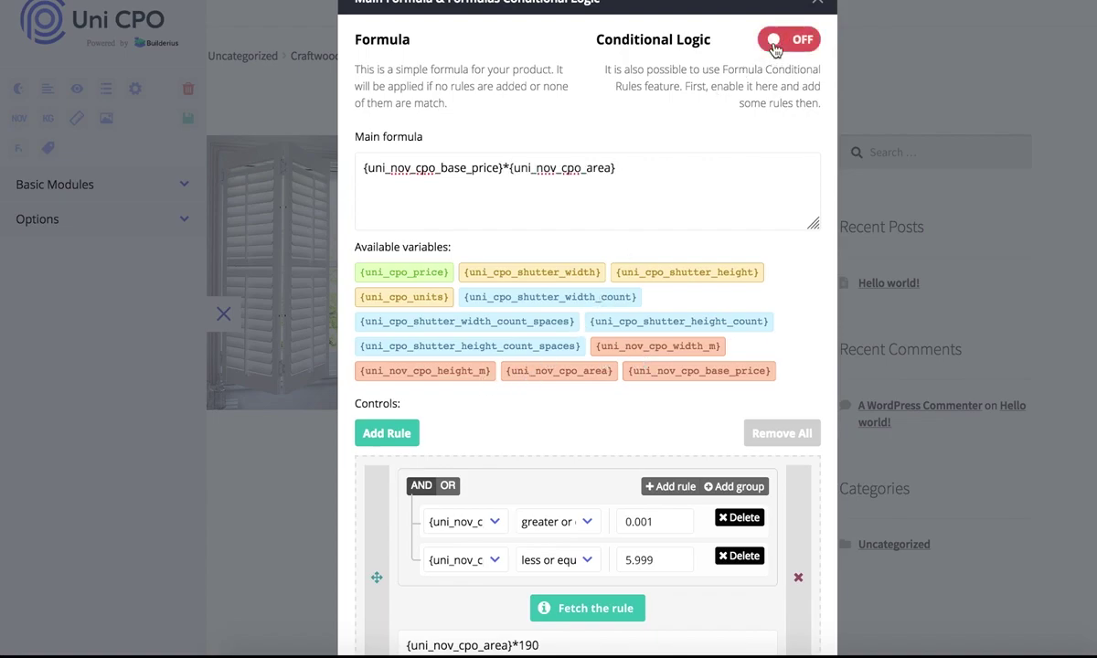
{"action": "scroll", "coordinate": [752, 260], "scroll_direction": "down", "scroll_amount": 1}
{"action": "scroll", "coordinate": [752, 266], "scroll_direction": "down", "scroll_amount": 5}
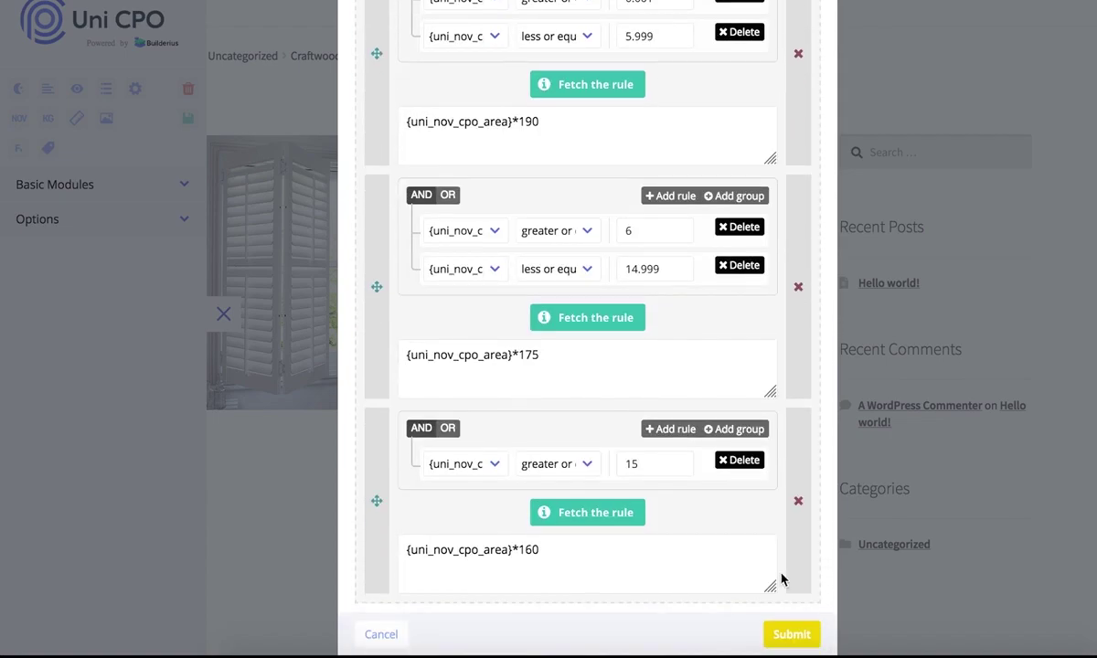
{"action": "left_click", "coordinate": [789, 637]}
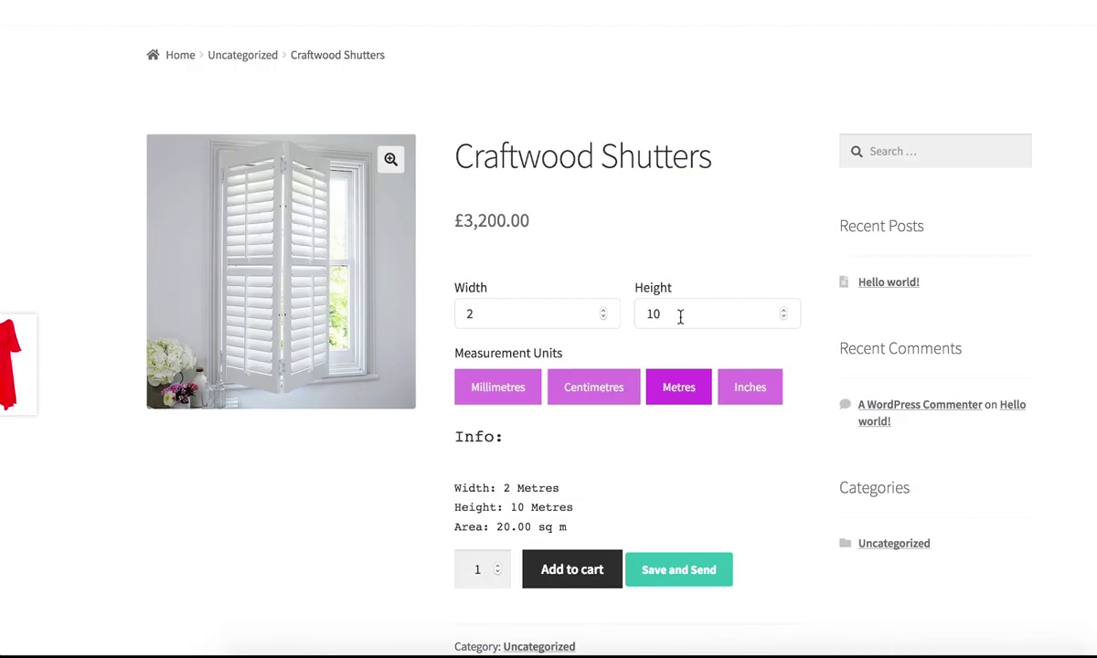
Recalculate the 2 × 10 m price, then change height to 2 to get £760.00.
{"action": "key", "text": "super+r"}
{"action": "left_click_drag", "start_coordinate": [664, 307], "coordinate": [646, 308]}
{"action": "type", "text": "2"}
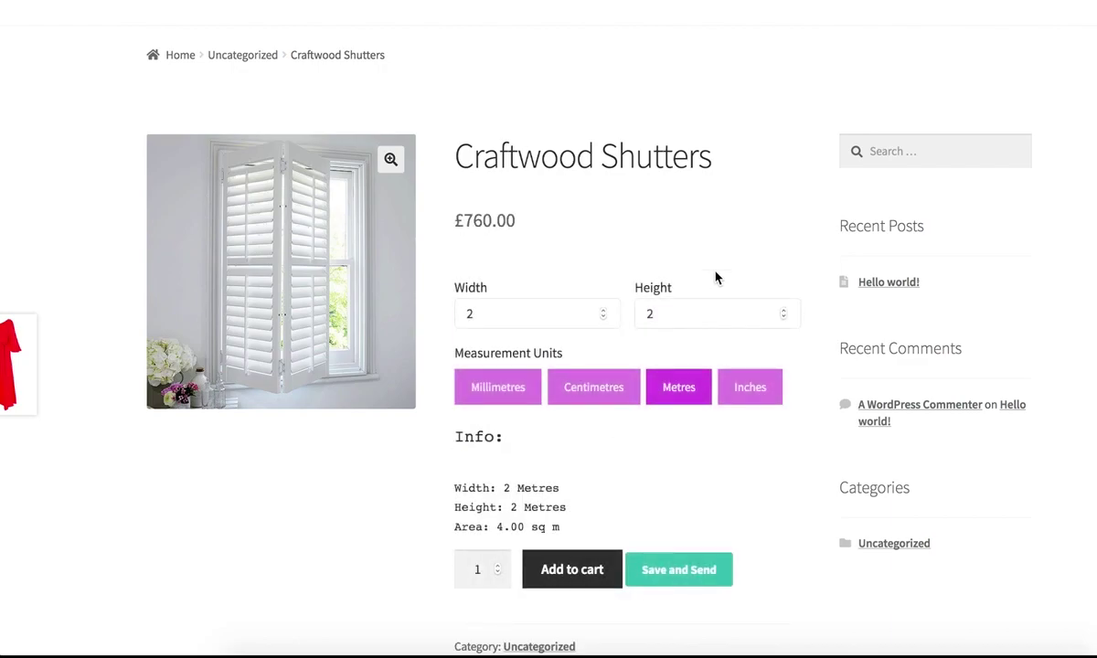
Compute 4 × 190 in Calculator, which gives 760.
{"action": "key", "text": "super+space"}
{"action": "type", "text": "calc"}
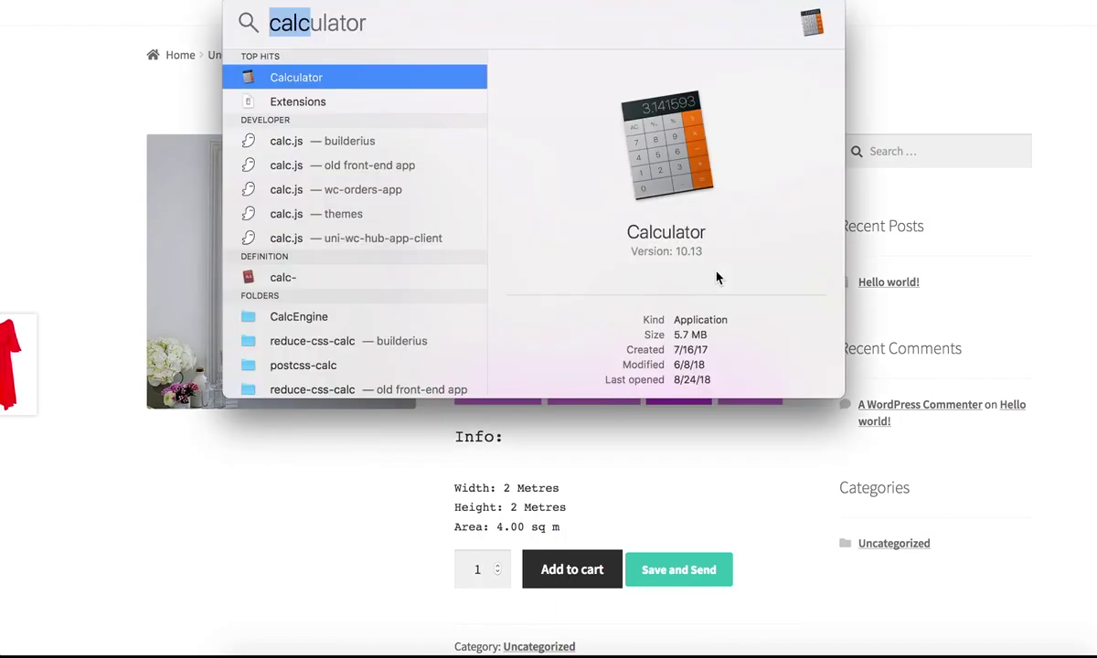
{"action": "key", "text": "Return"}
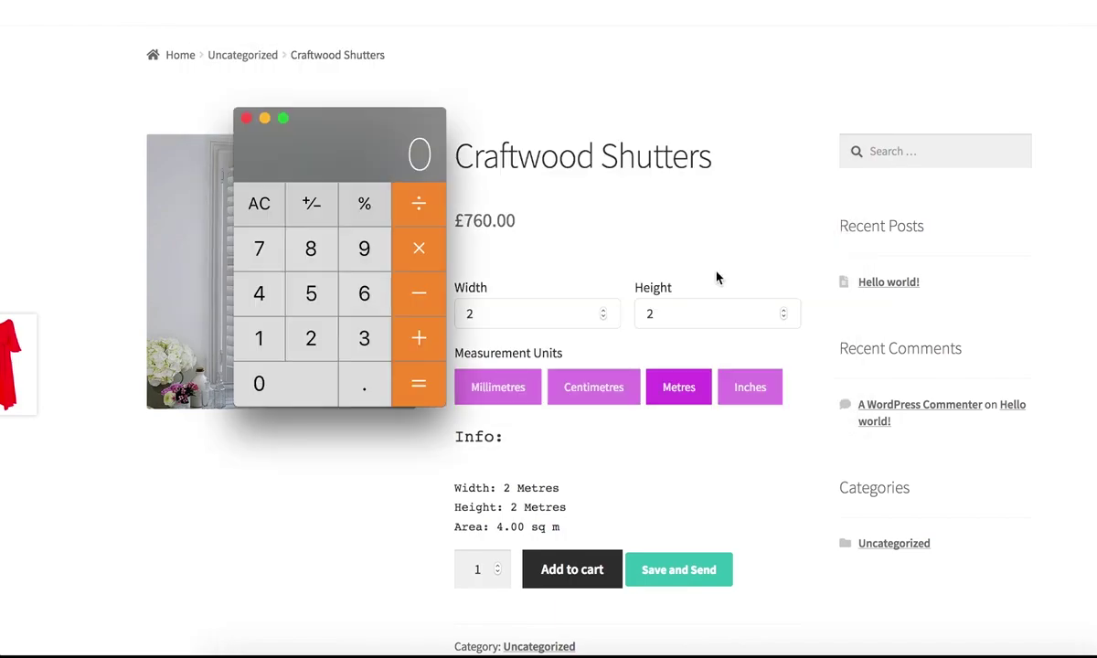
{"action": "key", "text": "4"}
{"action": "type", "text": "190"}
{"action": "key", "text": "Return"}
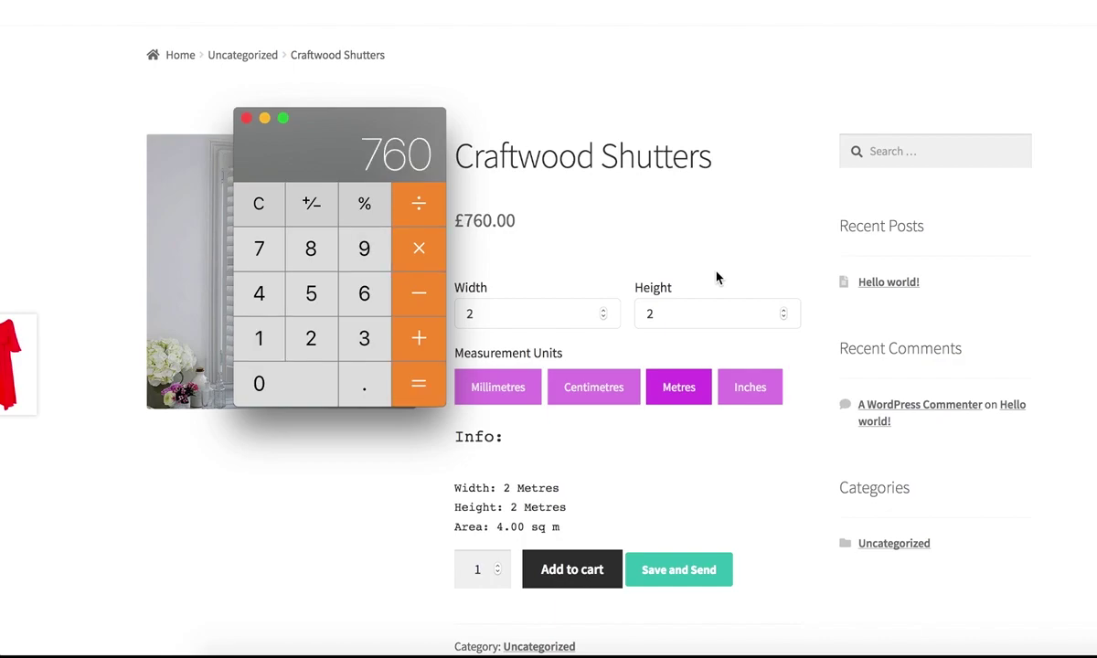